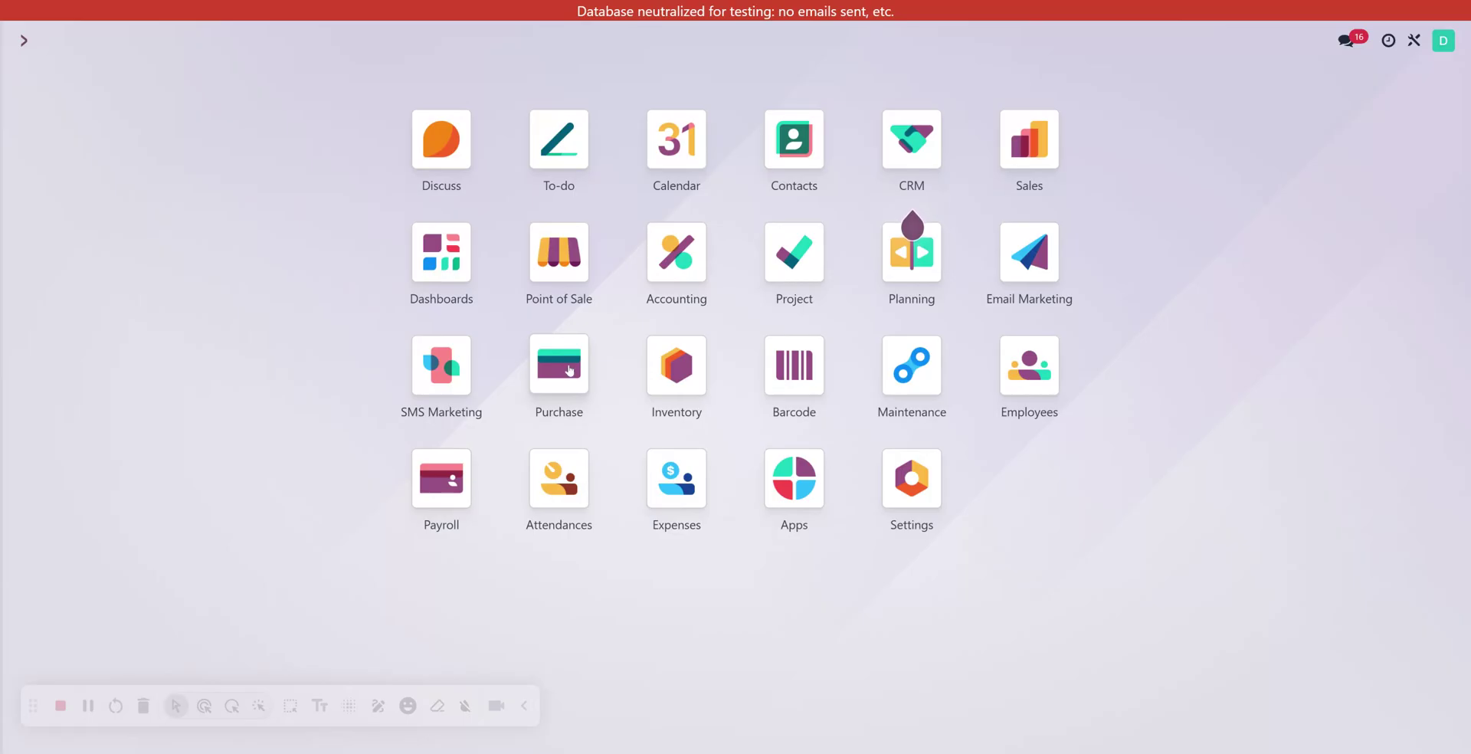
- Open the Purchase settings and search them for the landed costs option
left_click(568, 370)
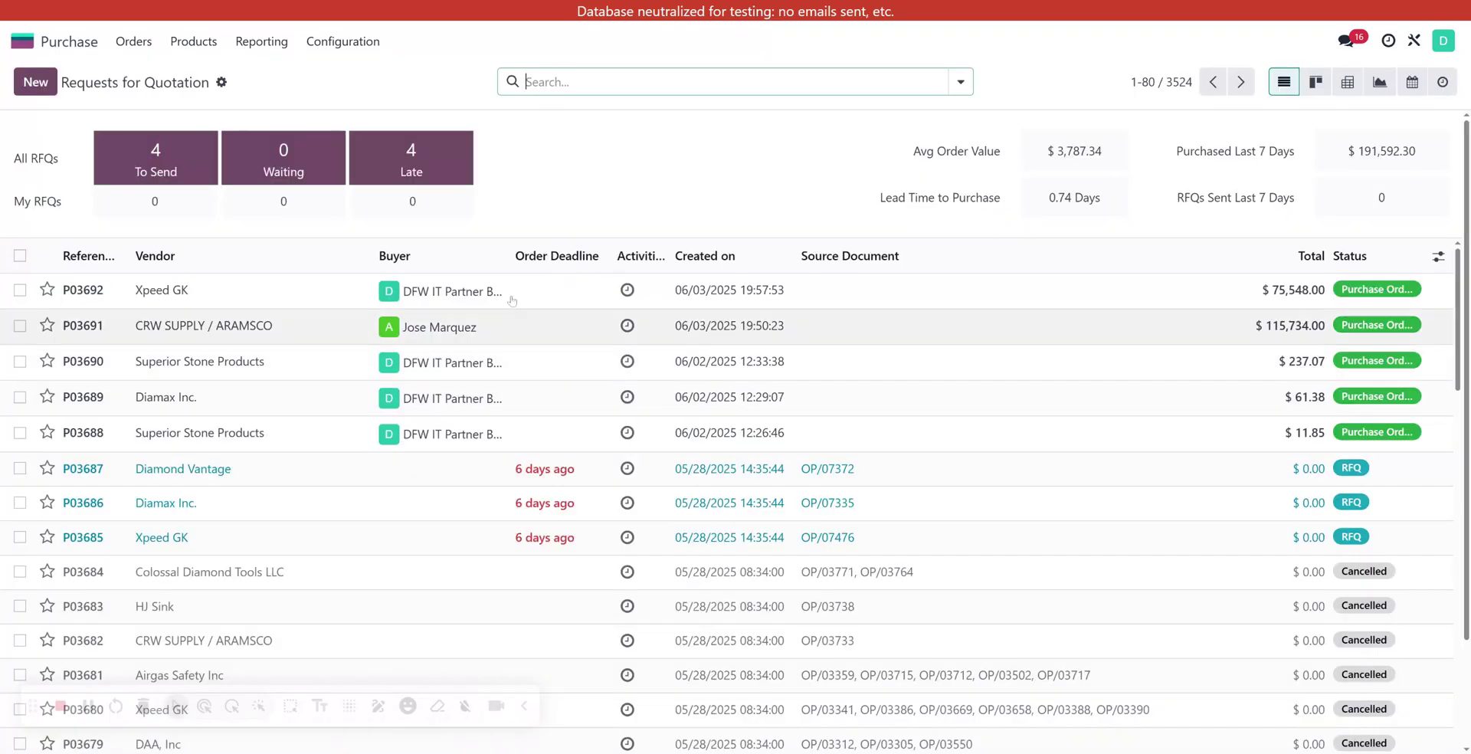
left_click(194, 42)
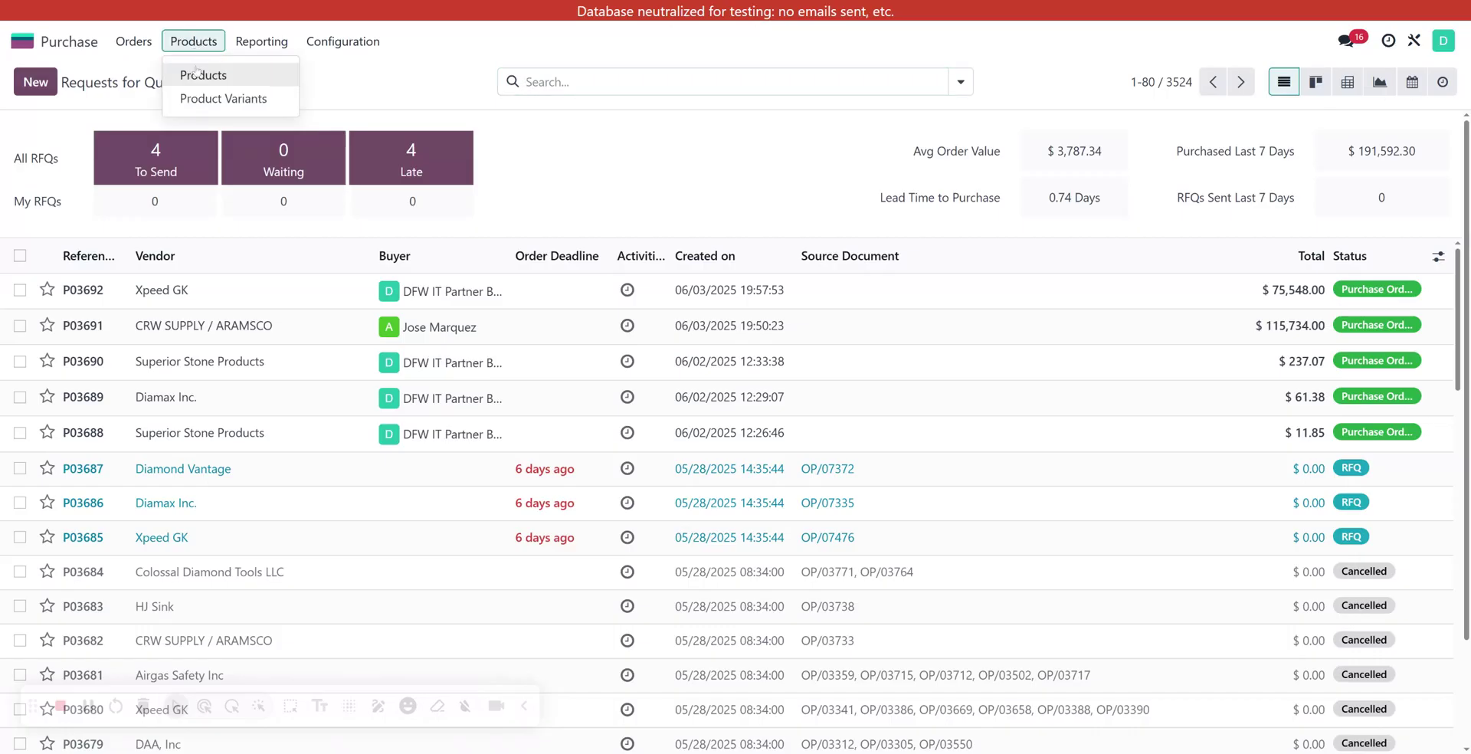
left_click(197, 72)
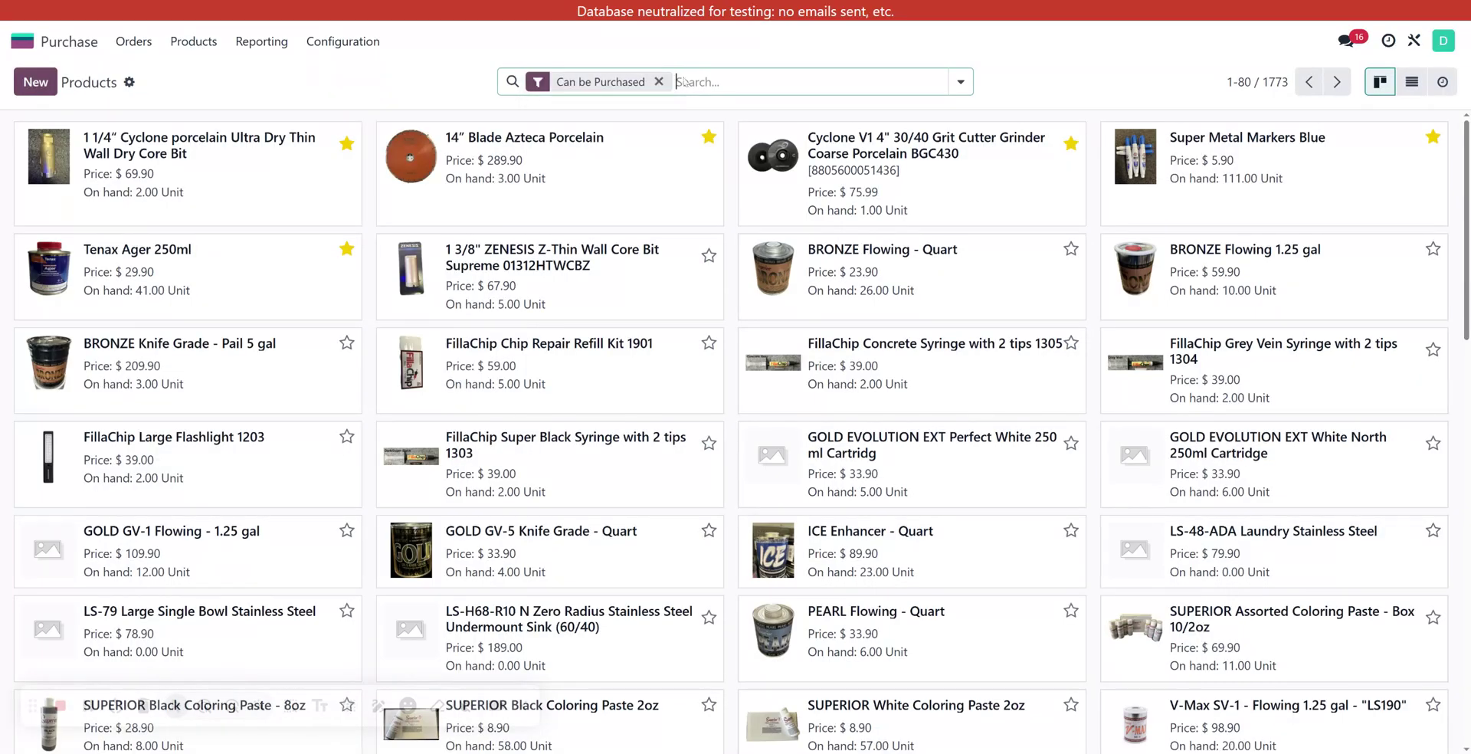
left_click(334, 41)
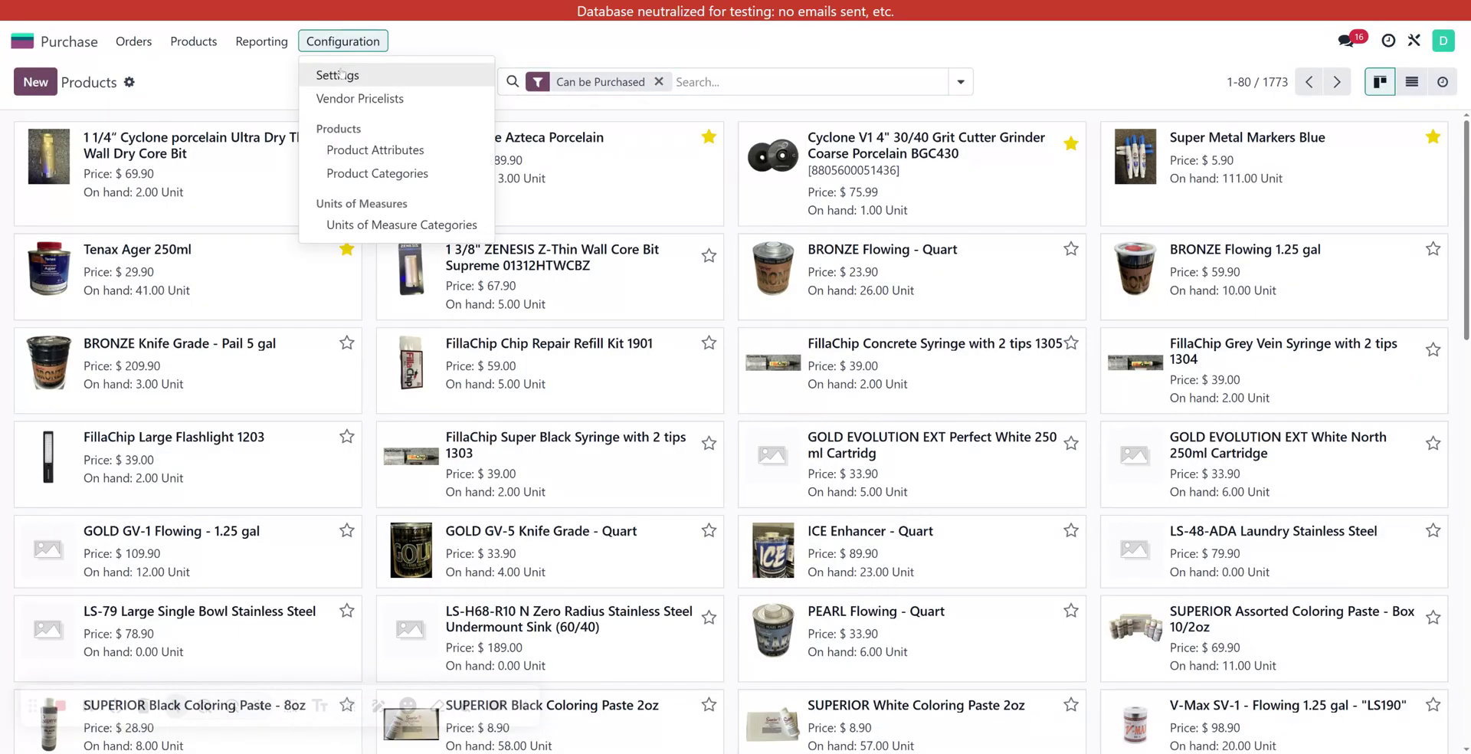
left_click(341, 74)
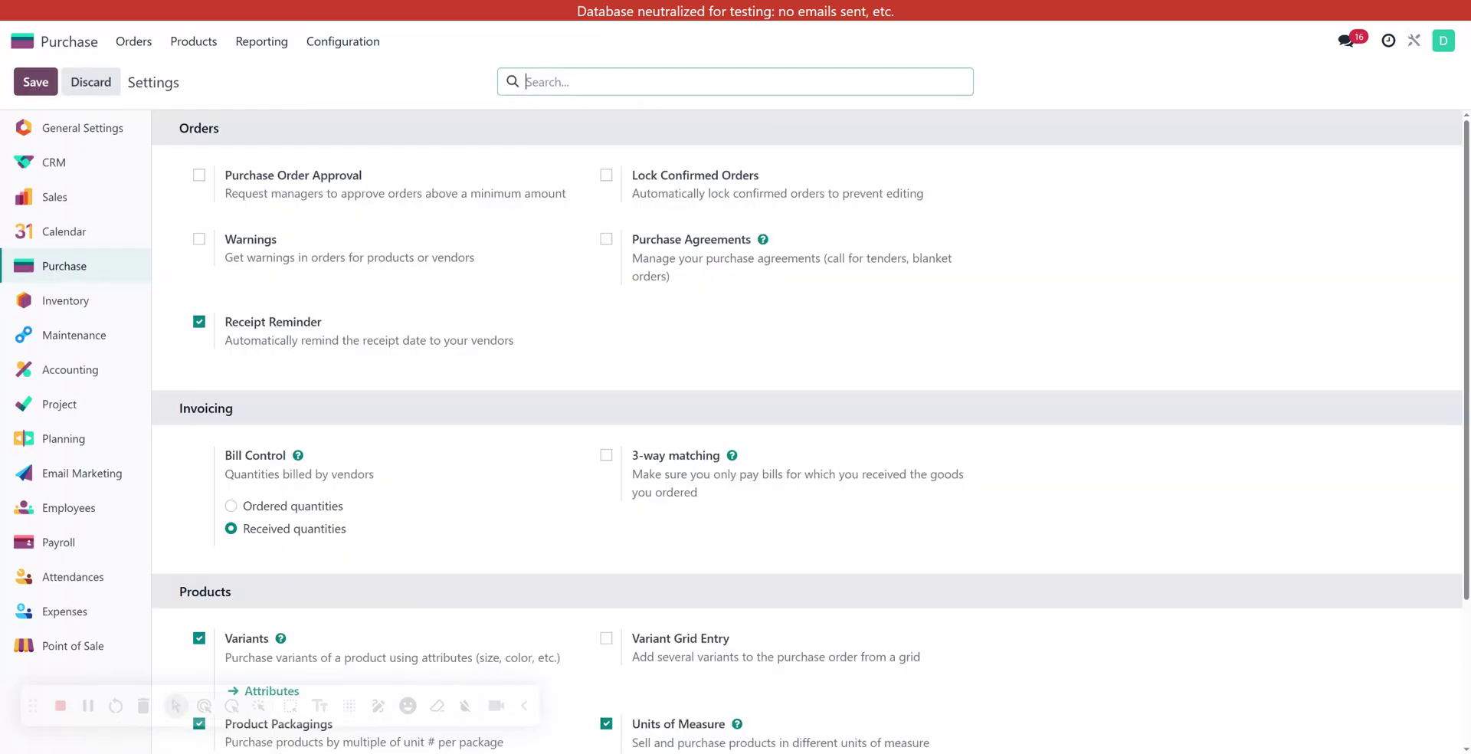
type("landed")
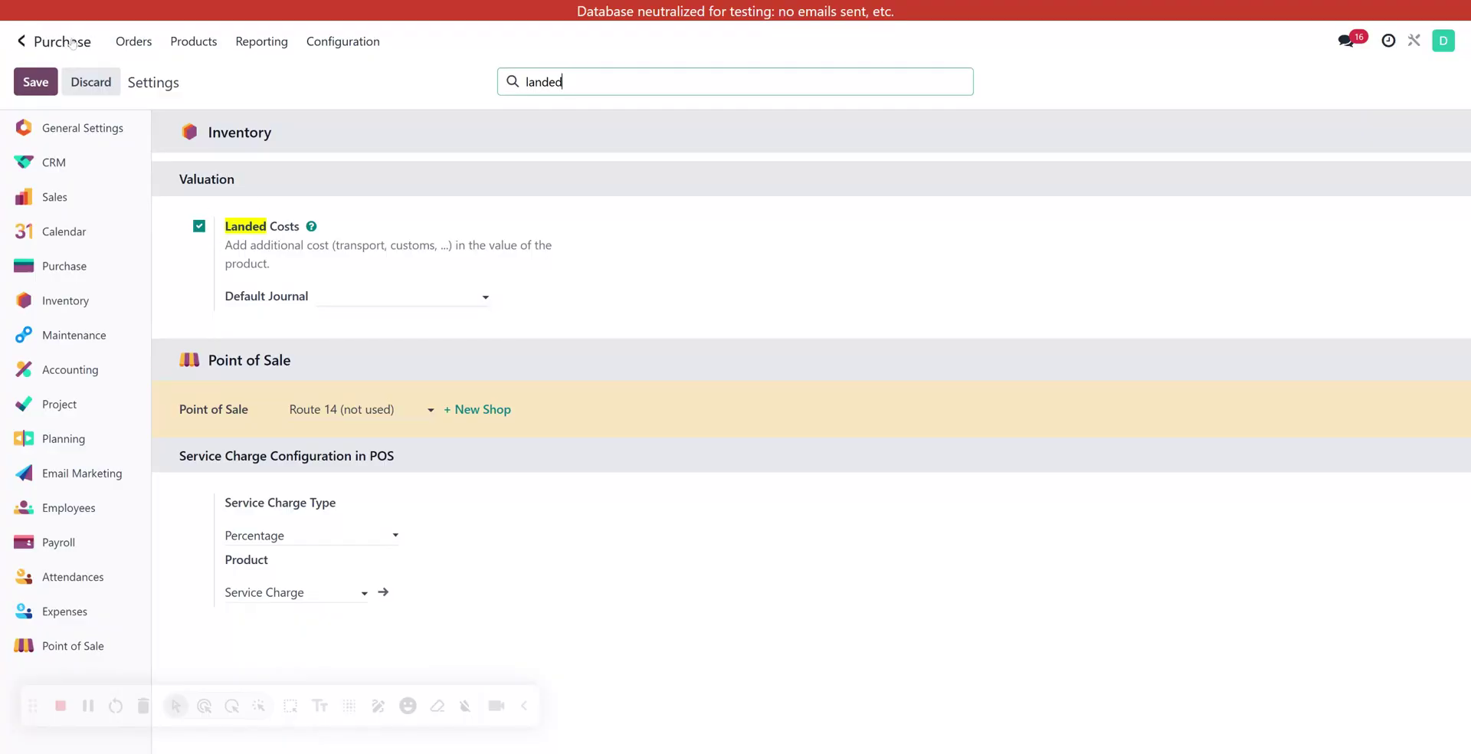
- Search the purchasable products for "transportation" and open the Transportation Charge product
left_click(193, 42)
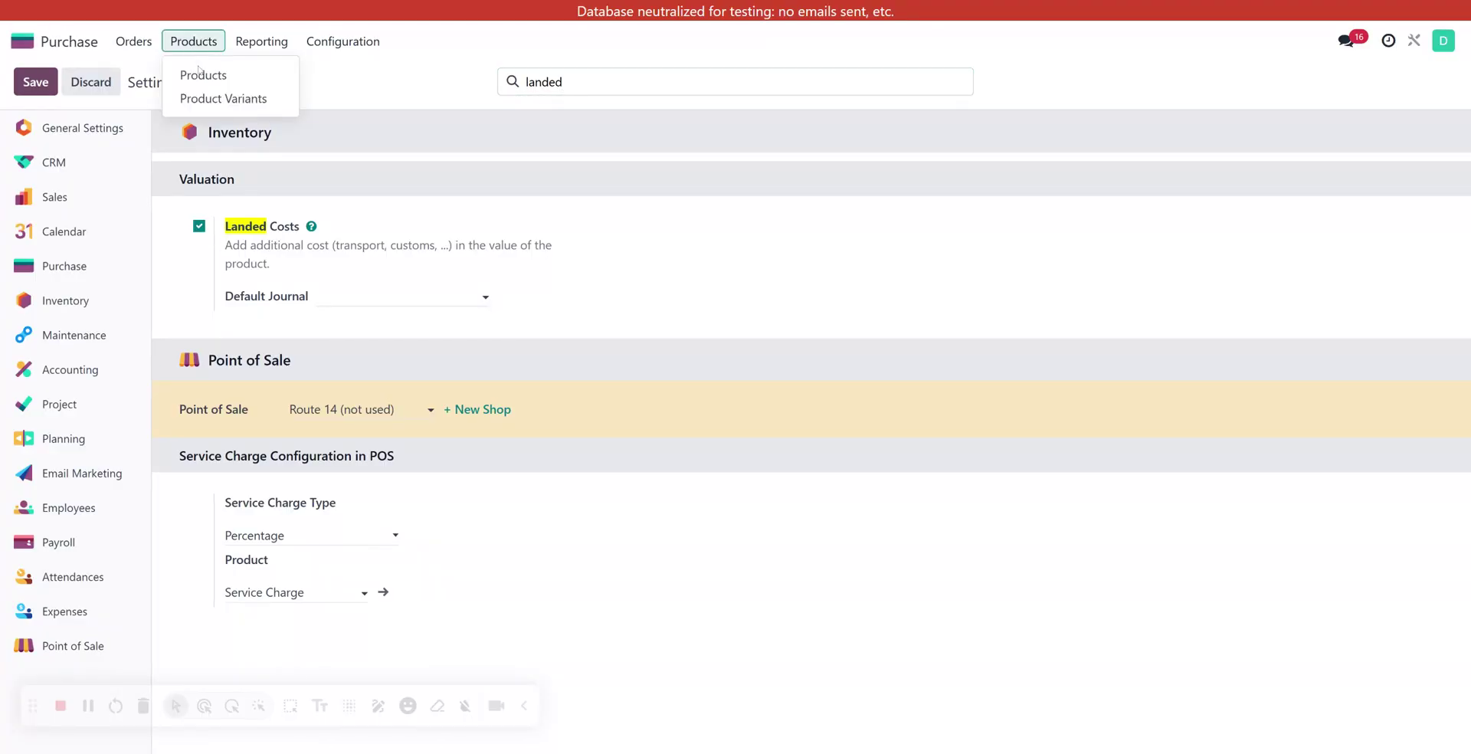
left_click(200, 75)
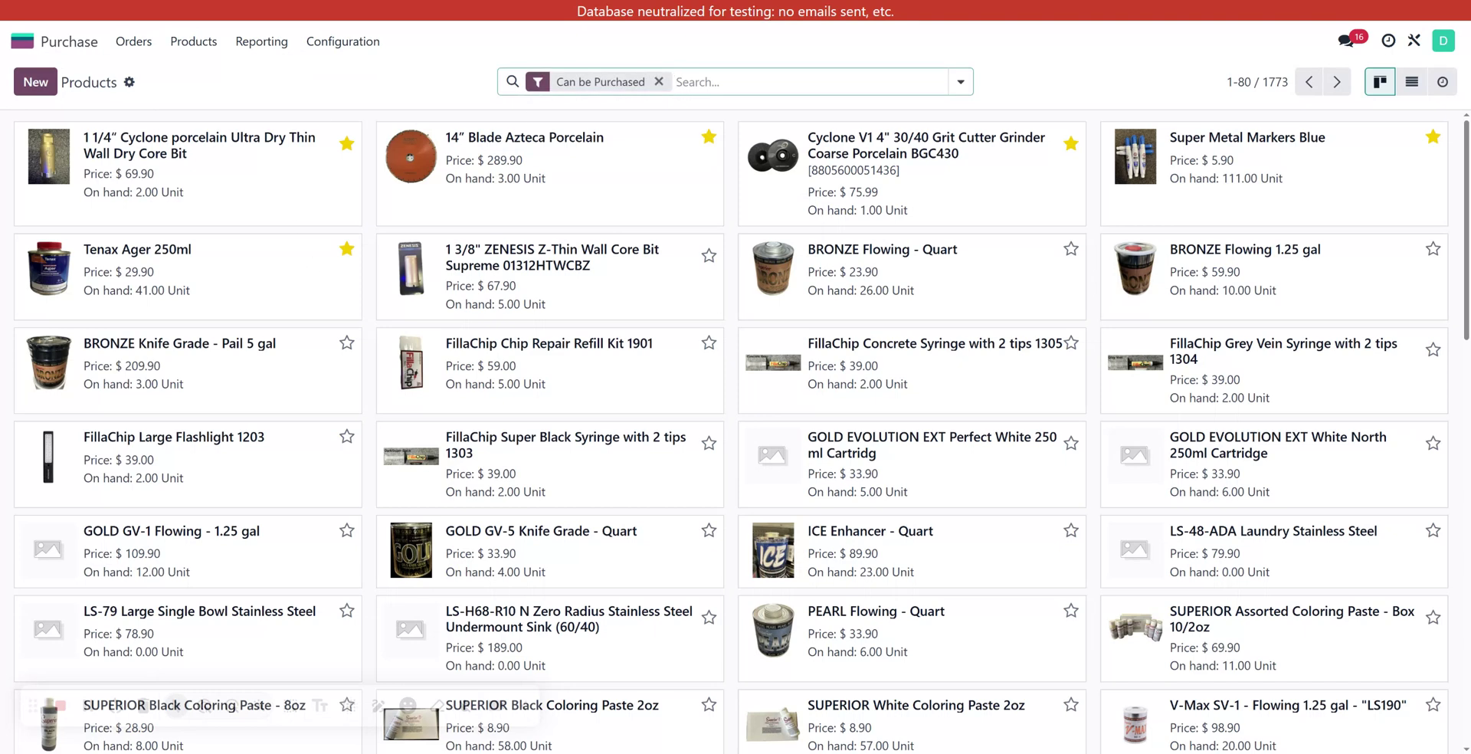
type("transportatio")
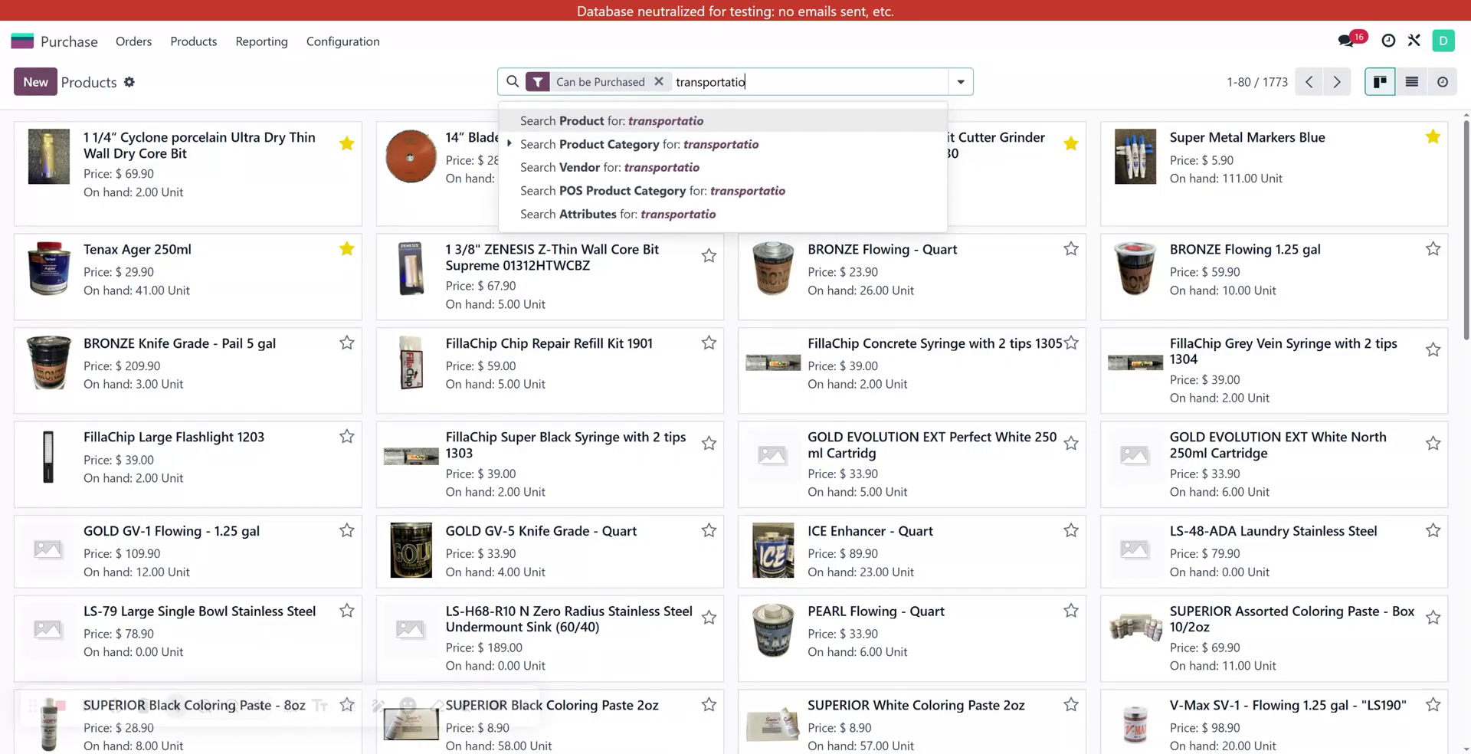
type("n")
key("Return")
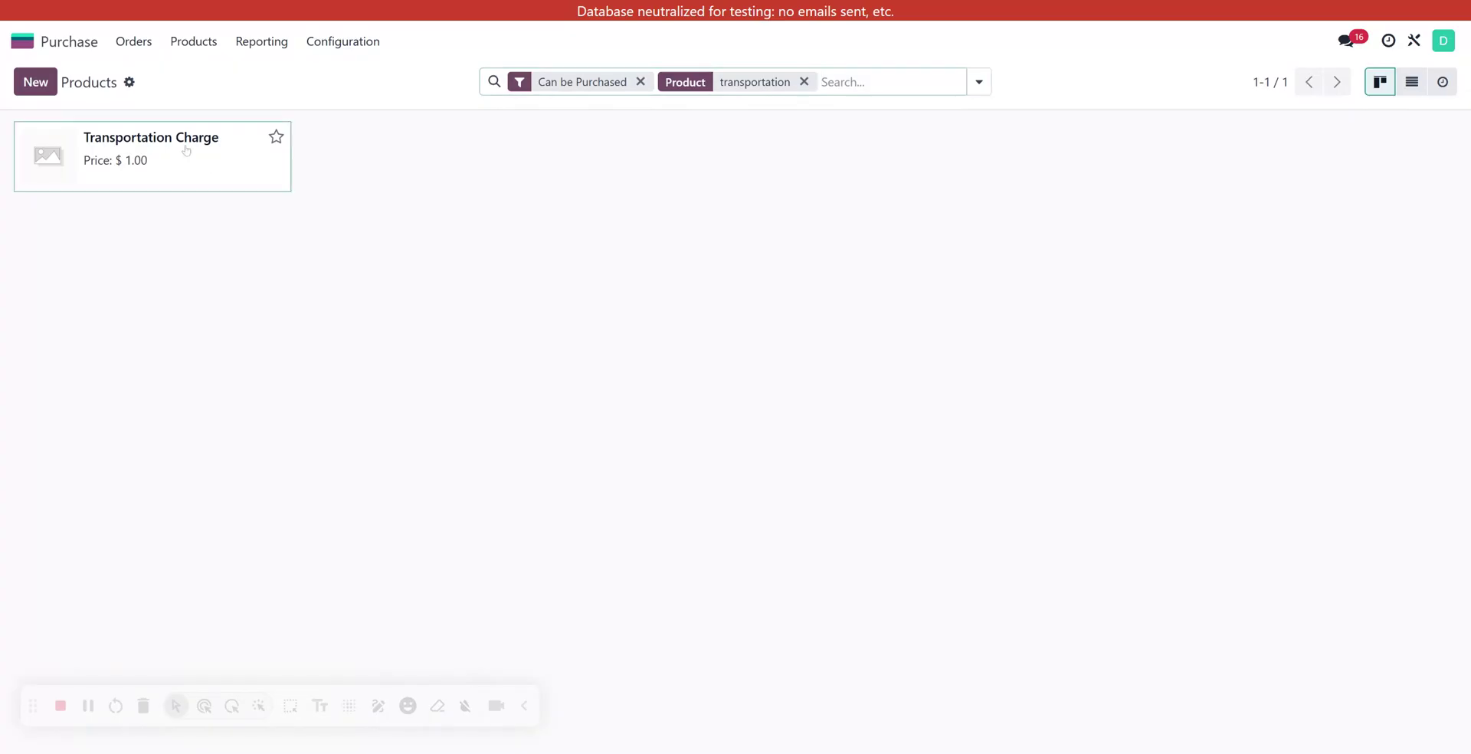
left_click(186, 150)
- Review the Transportation Charge product's name, attributes, purchase settings with landed cost and split method, and general information
left_click_drag(354, 178, 69, 178)
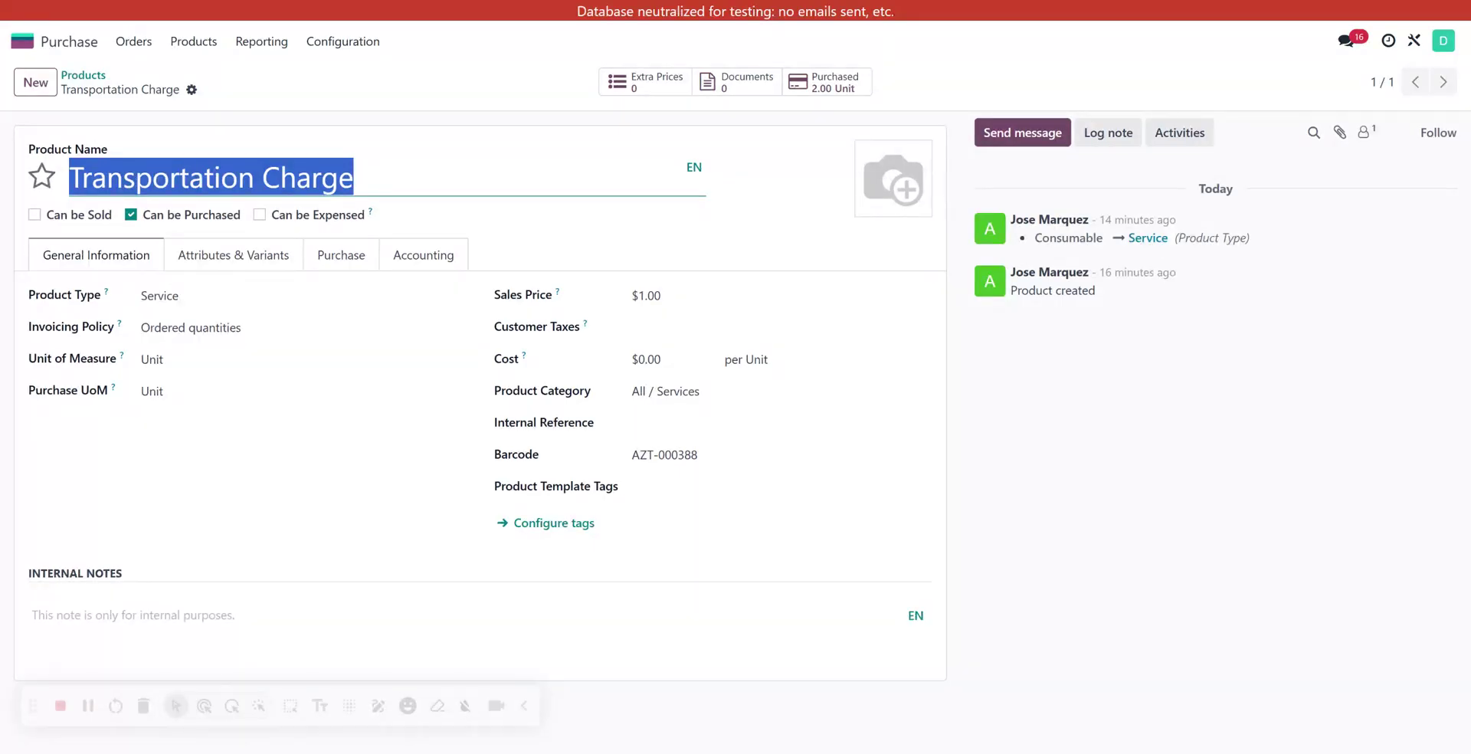
left_click_drag(354, 178, 67, 177)
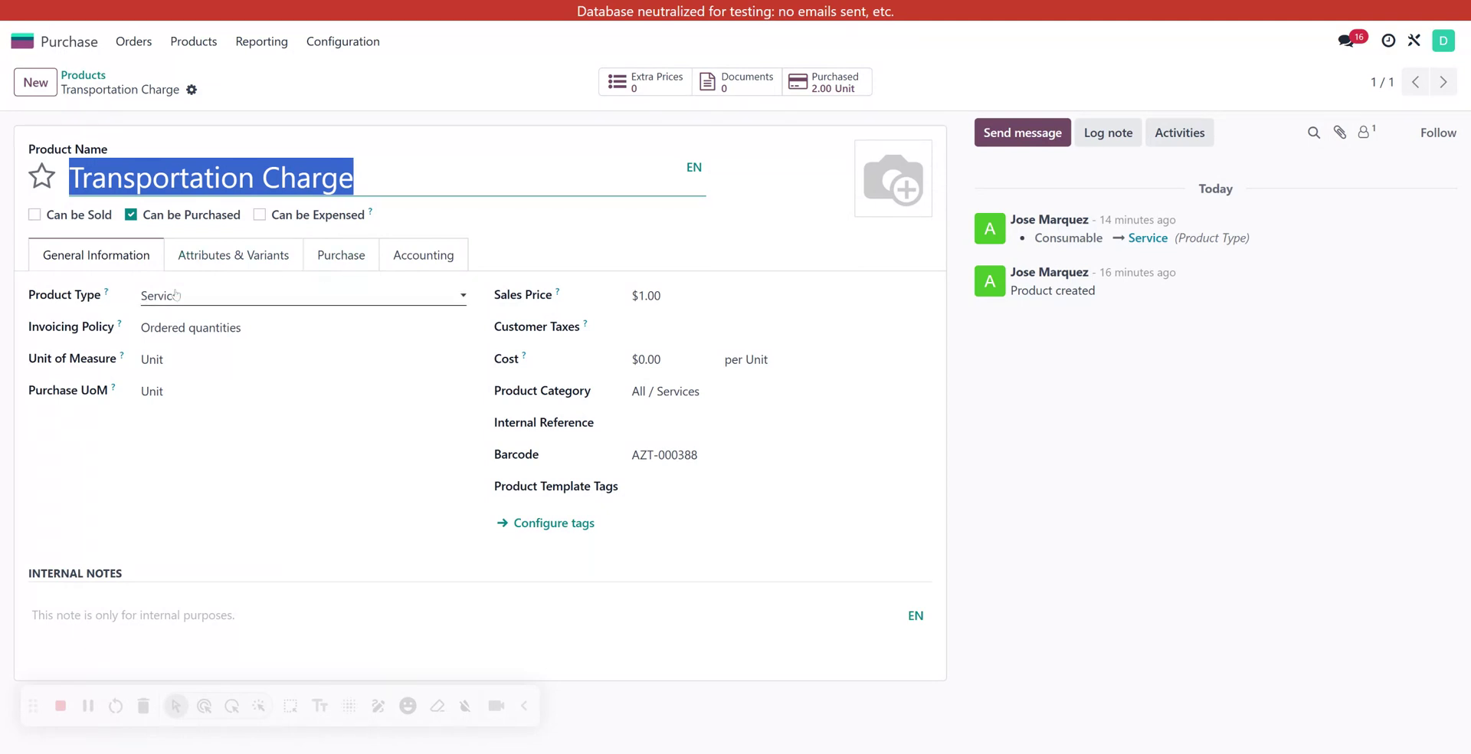
left_click(274, 257)
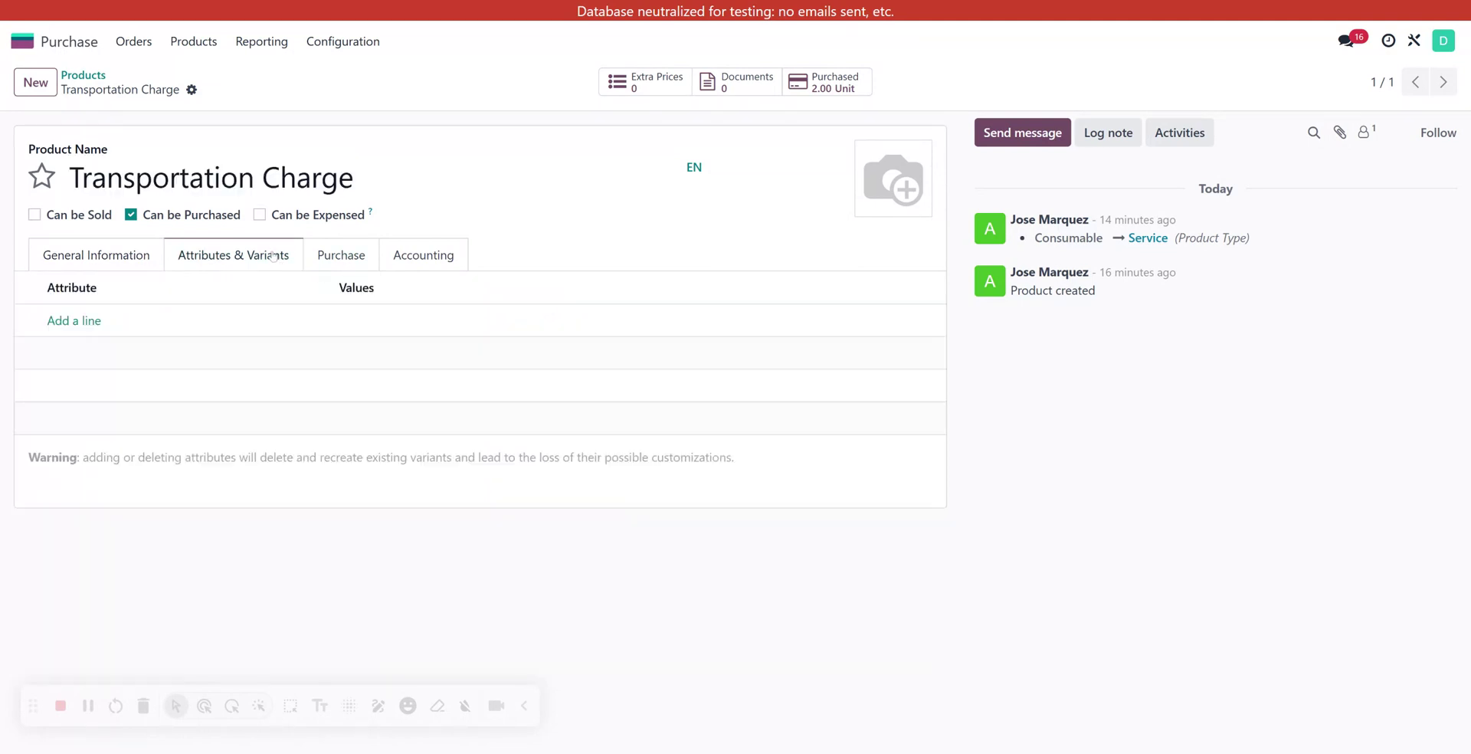
left_click(346, 261)
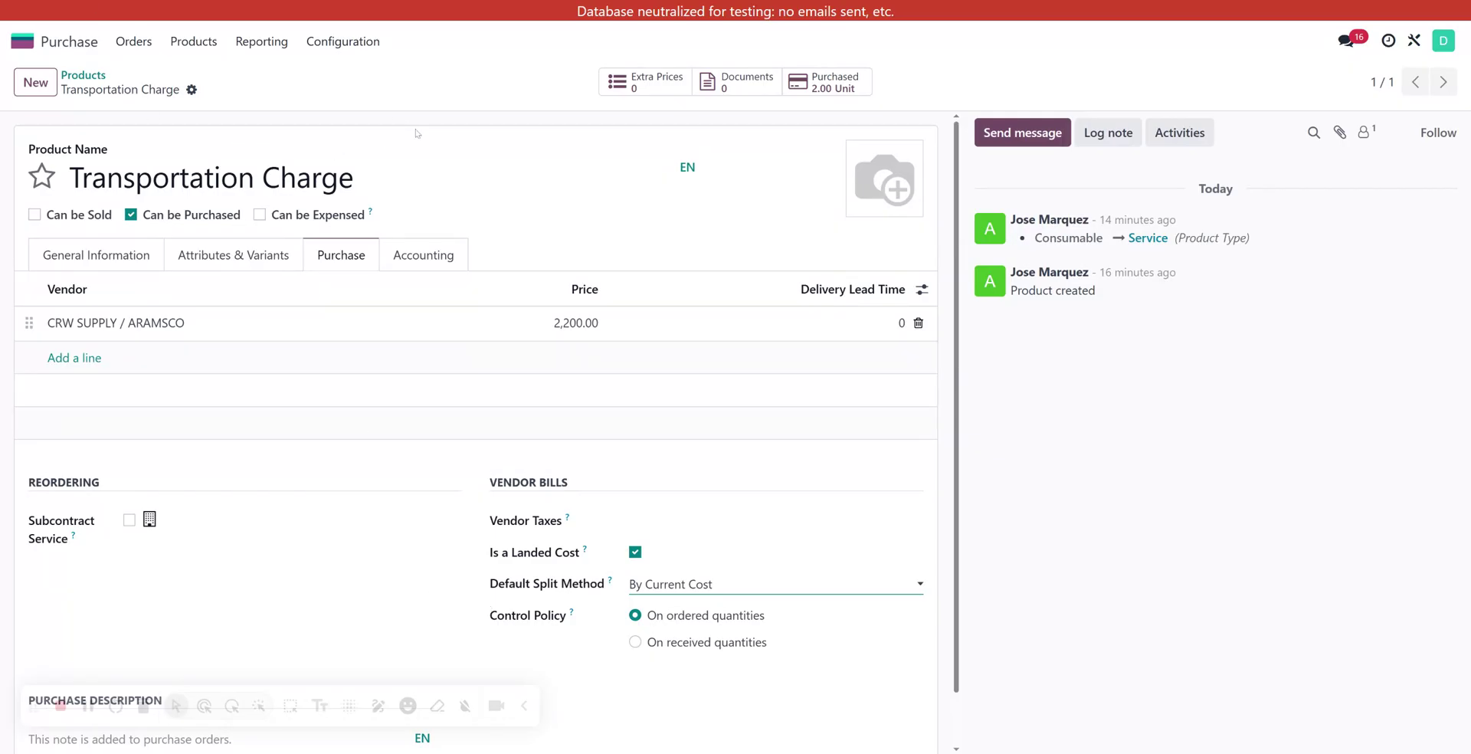
left_click(156, 259)
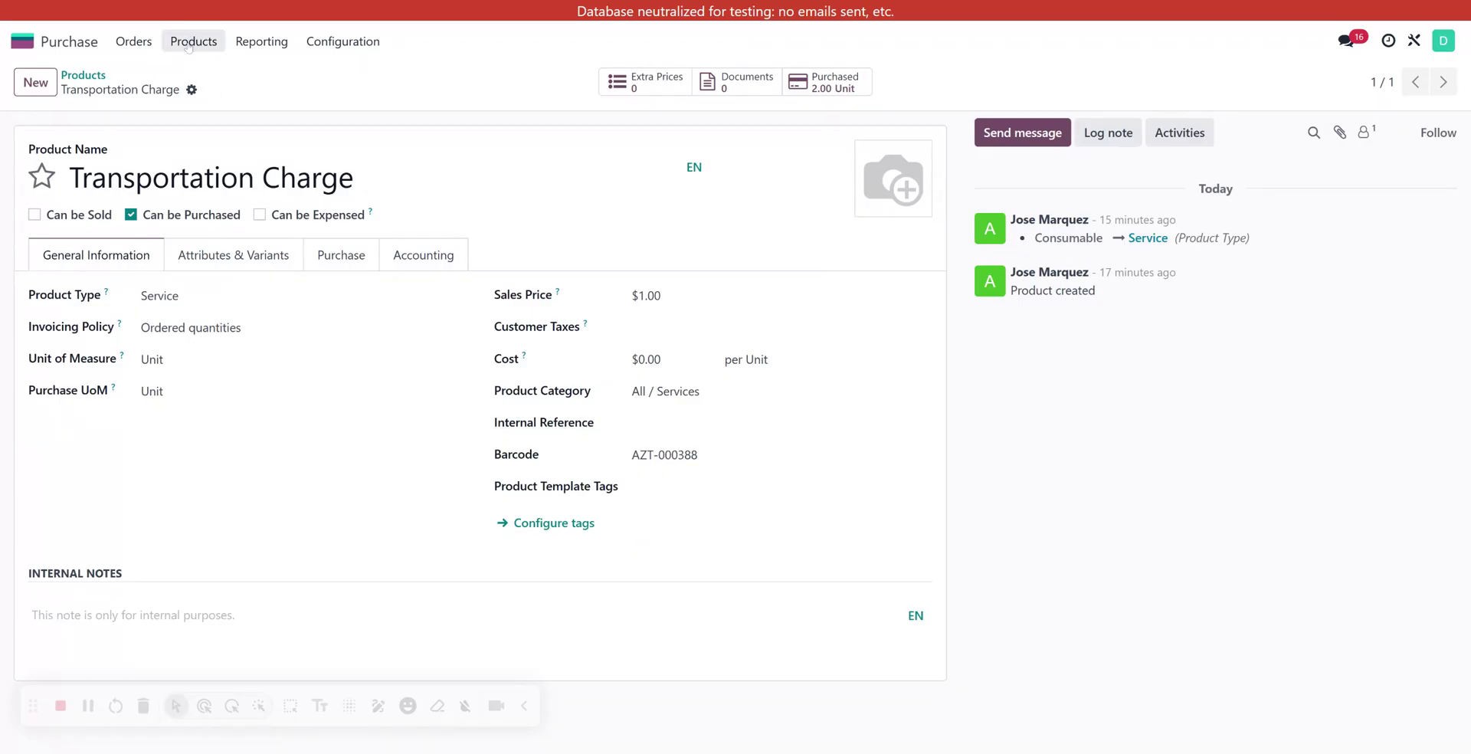
- Create a new request for quotation with Xpeed GK as the vendor
left_click(142, 44)
left_click(150, 73)
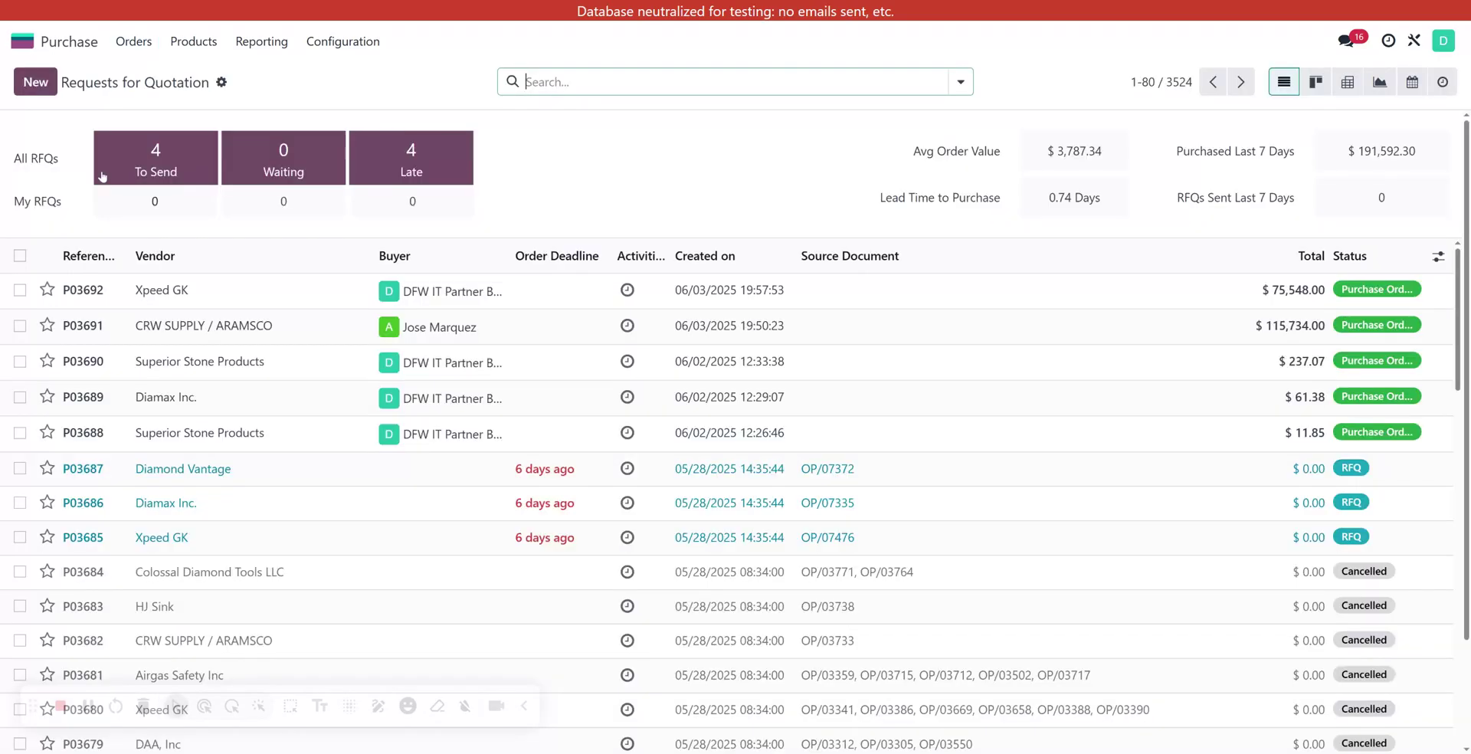
left_click(36, 89)
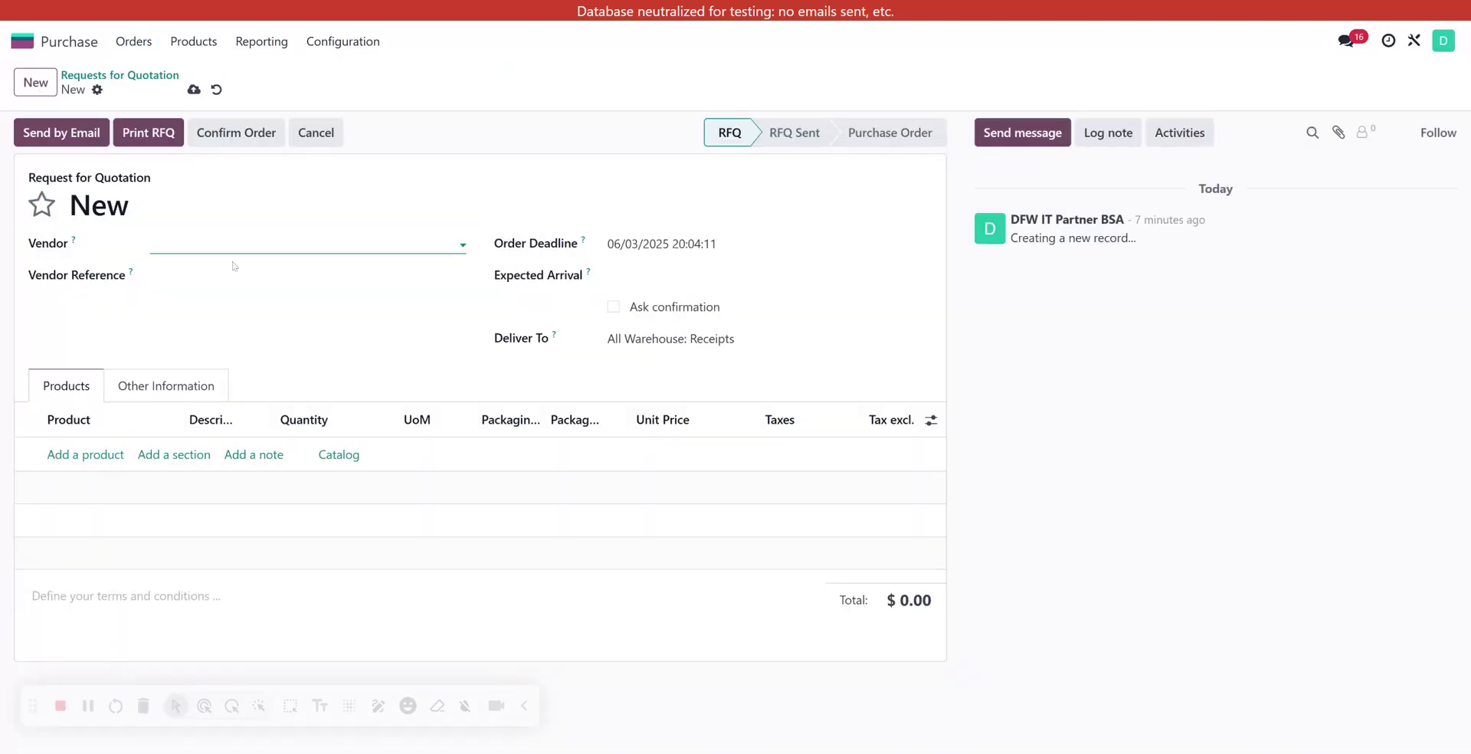
type("x")
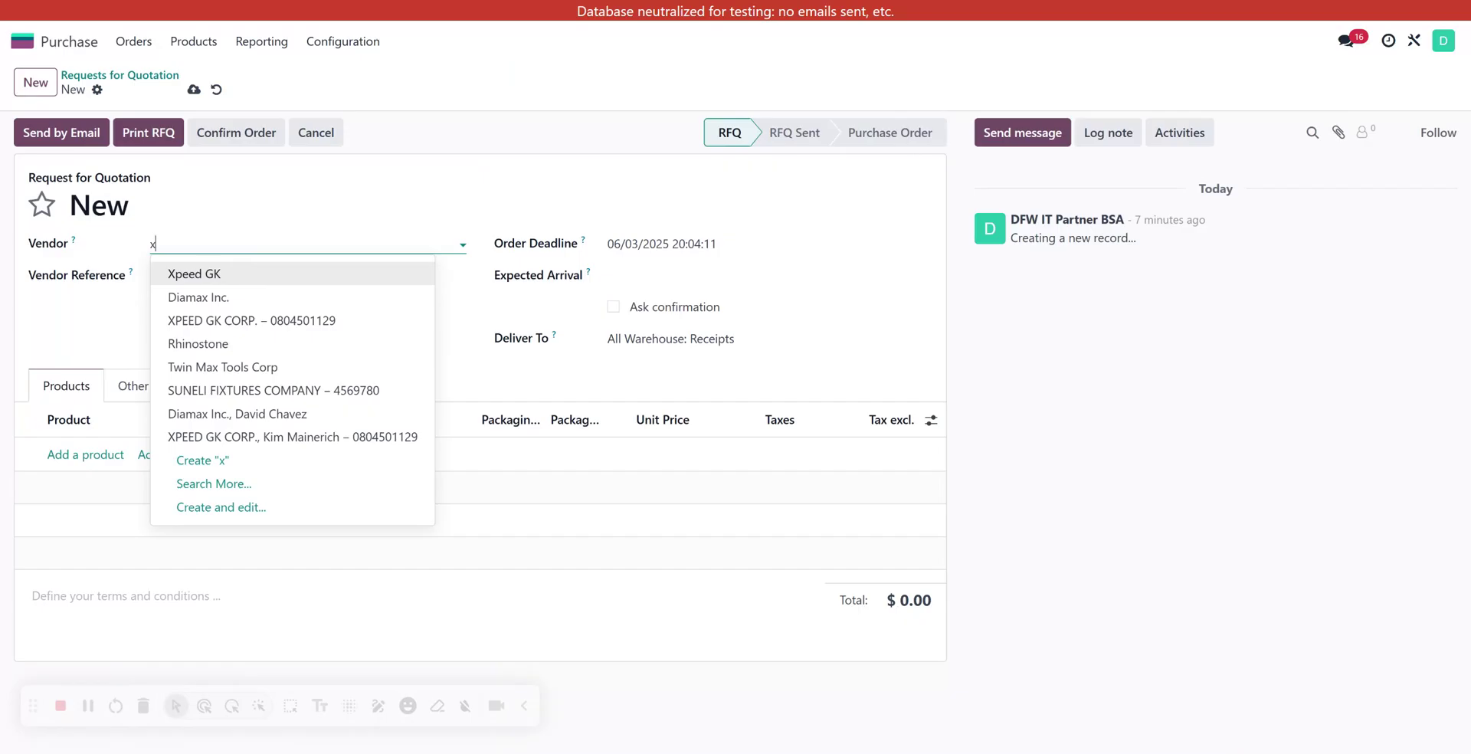
left_click(230, 276)
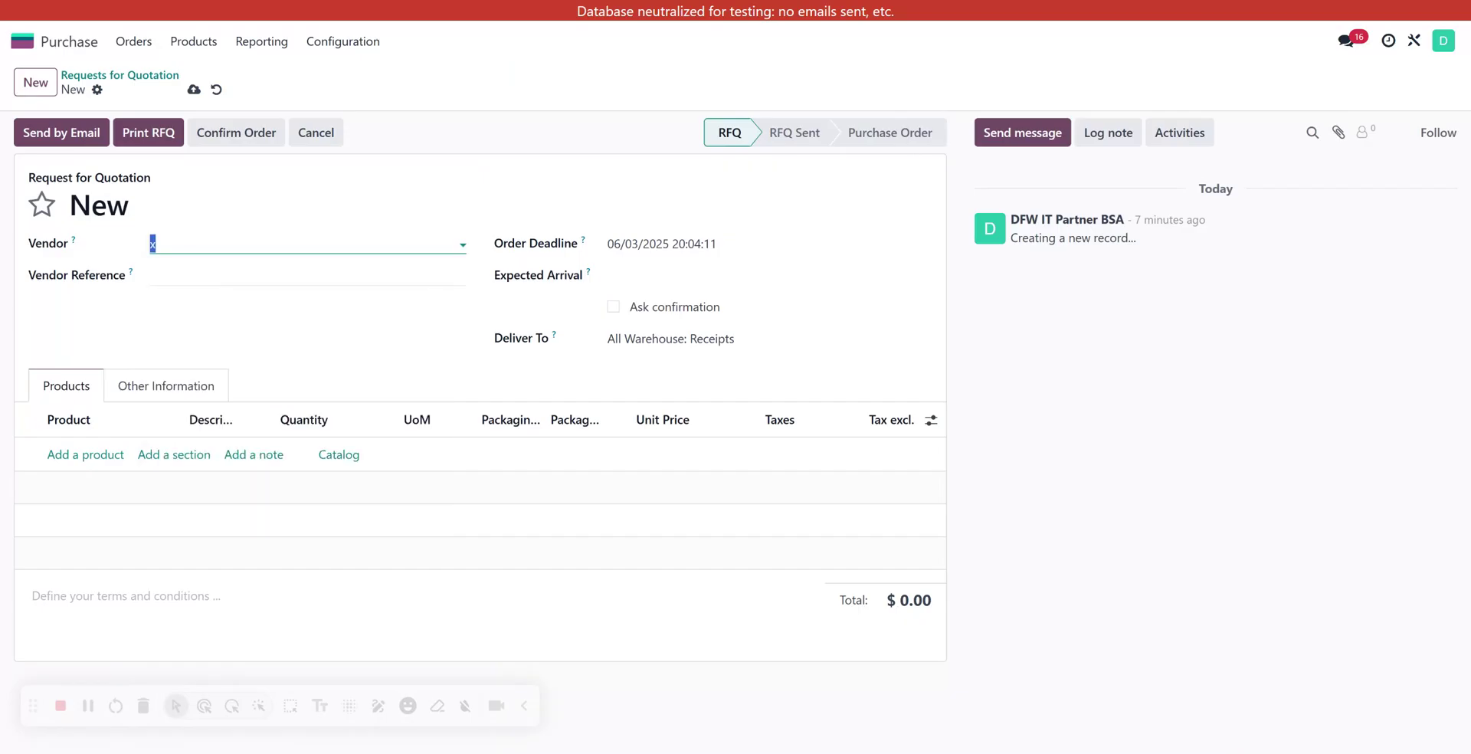
- Add the products CW Cyclone F/R Hex Cup Wheel Fine CFRCW4F and CW Cyclone 4" T/Cup Wheel Med CW40M to the quotation
left_click(80, 458)
left_click(121, 466)
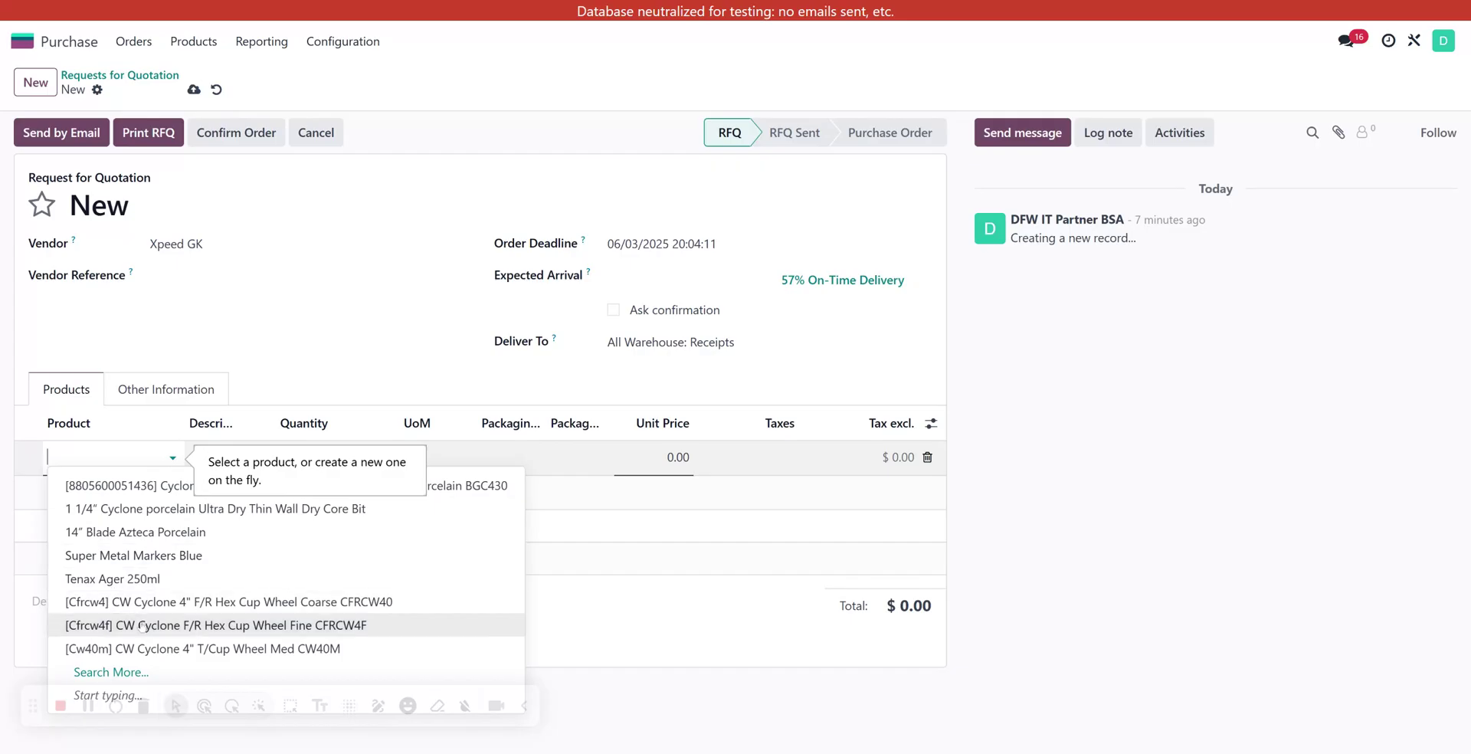
left_click(150, 628)
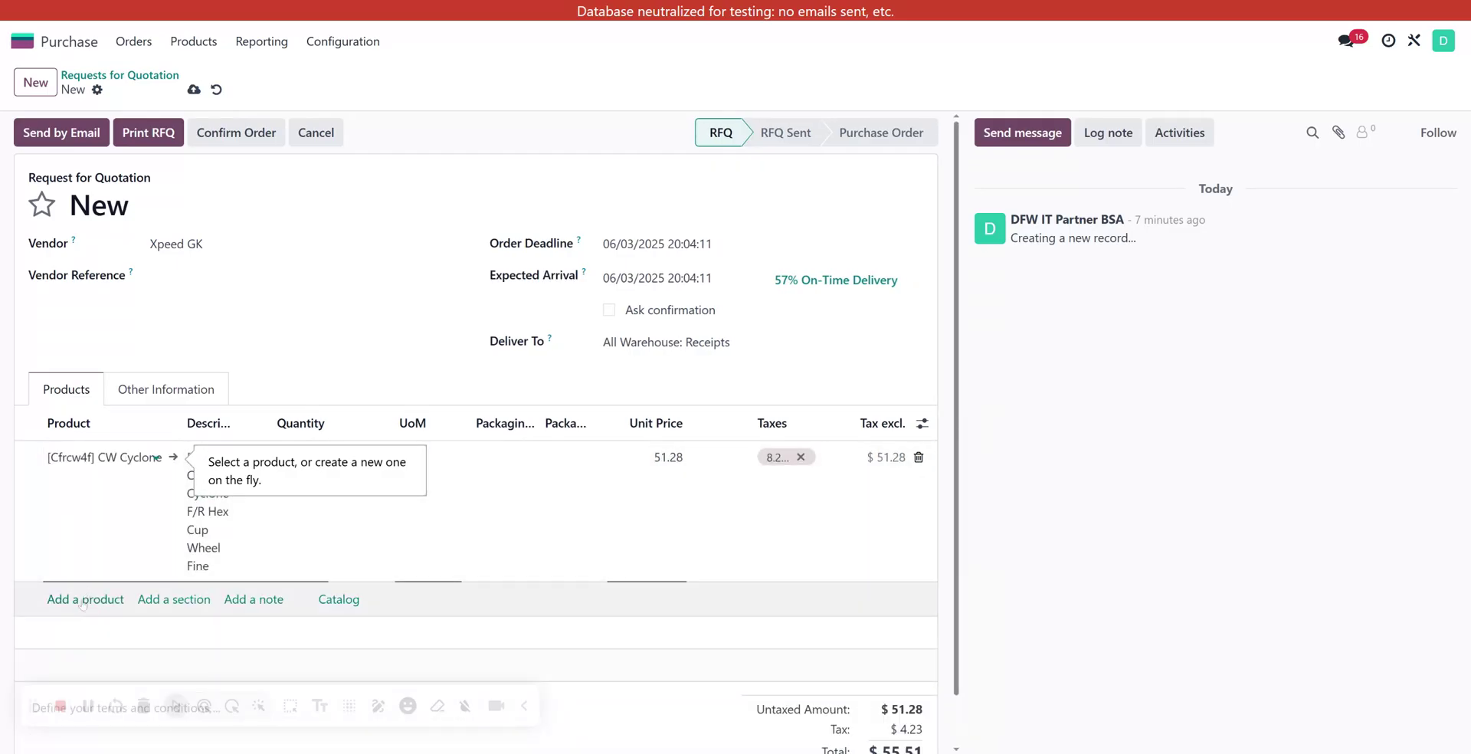
left_click(88, 600)
left_click(154, 618)
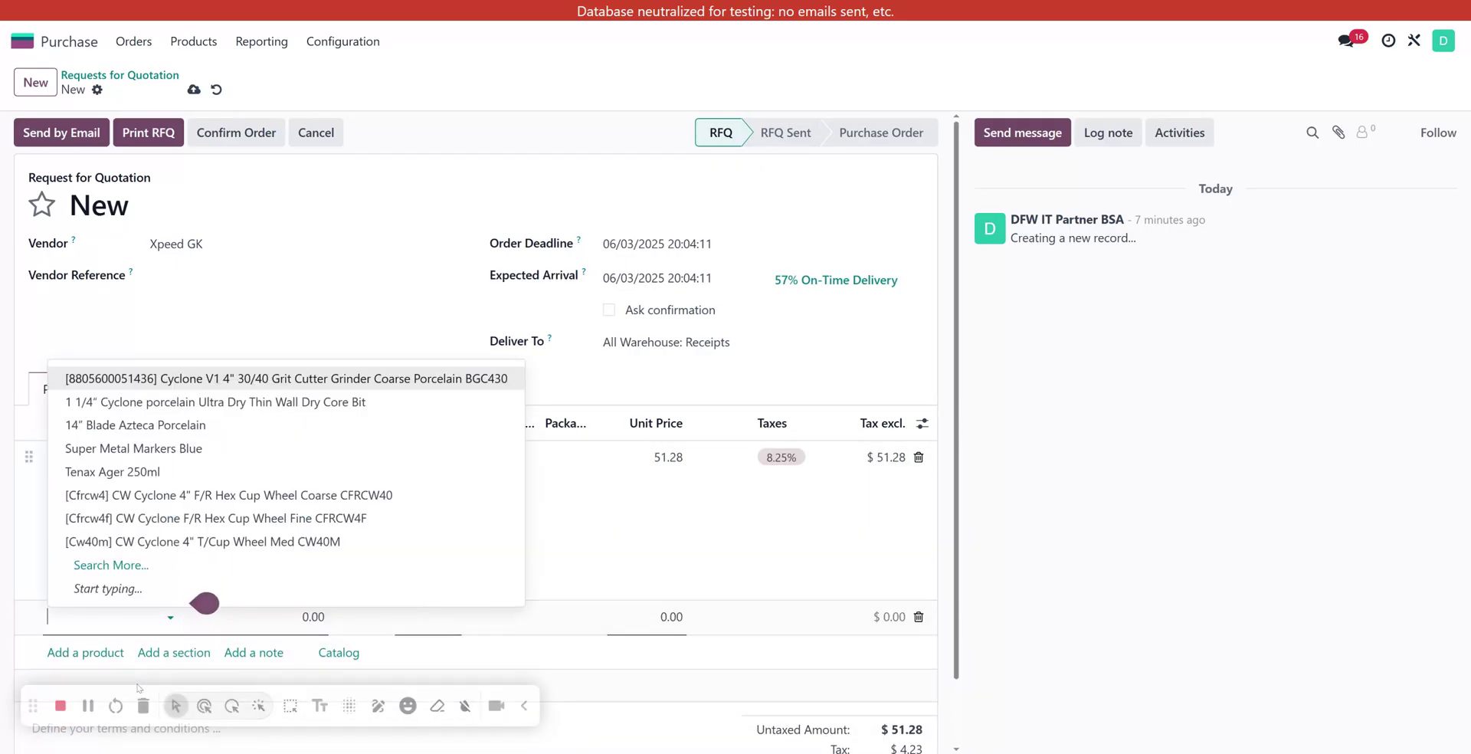
left_click(197, 534)
- Set the quantity to 1,200 for the CFRCW4F wheel and 100 for the CW40M wheel
left_click(311, 462)
type("1,200")
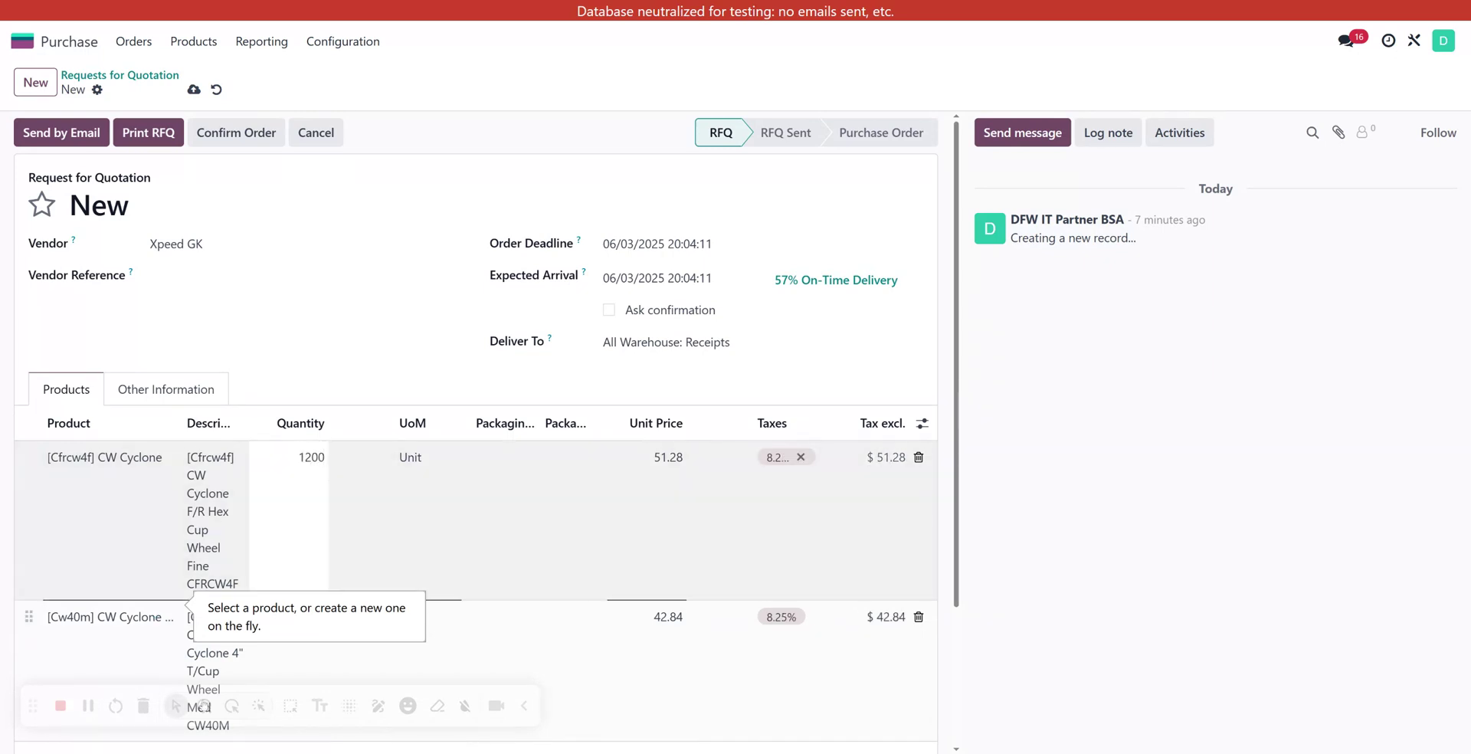
key("shift+Tab")
left_click(296, 650)
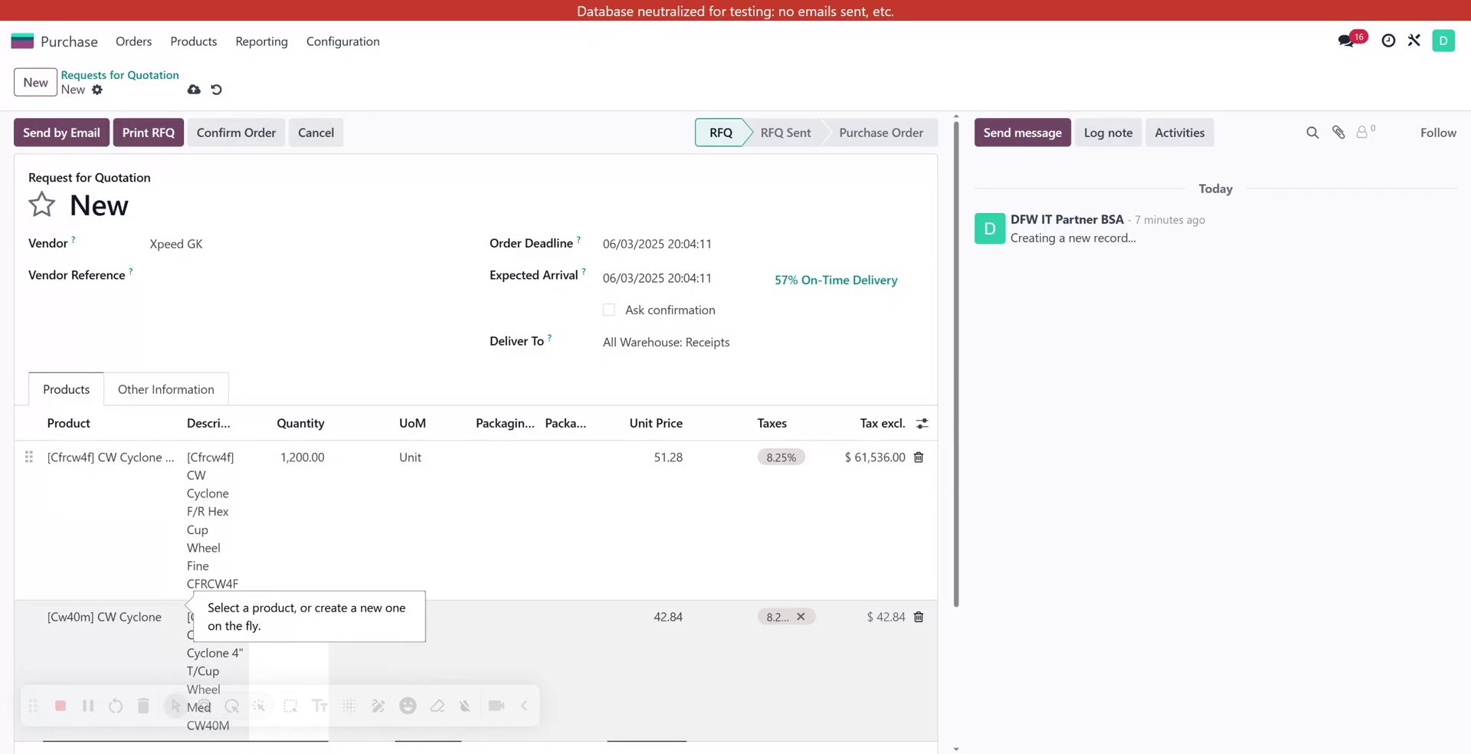
type("100")
left_click(430, 536)
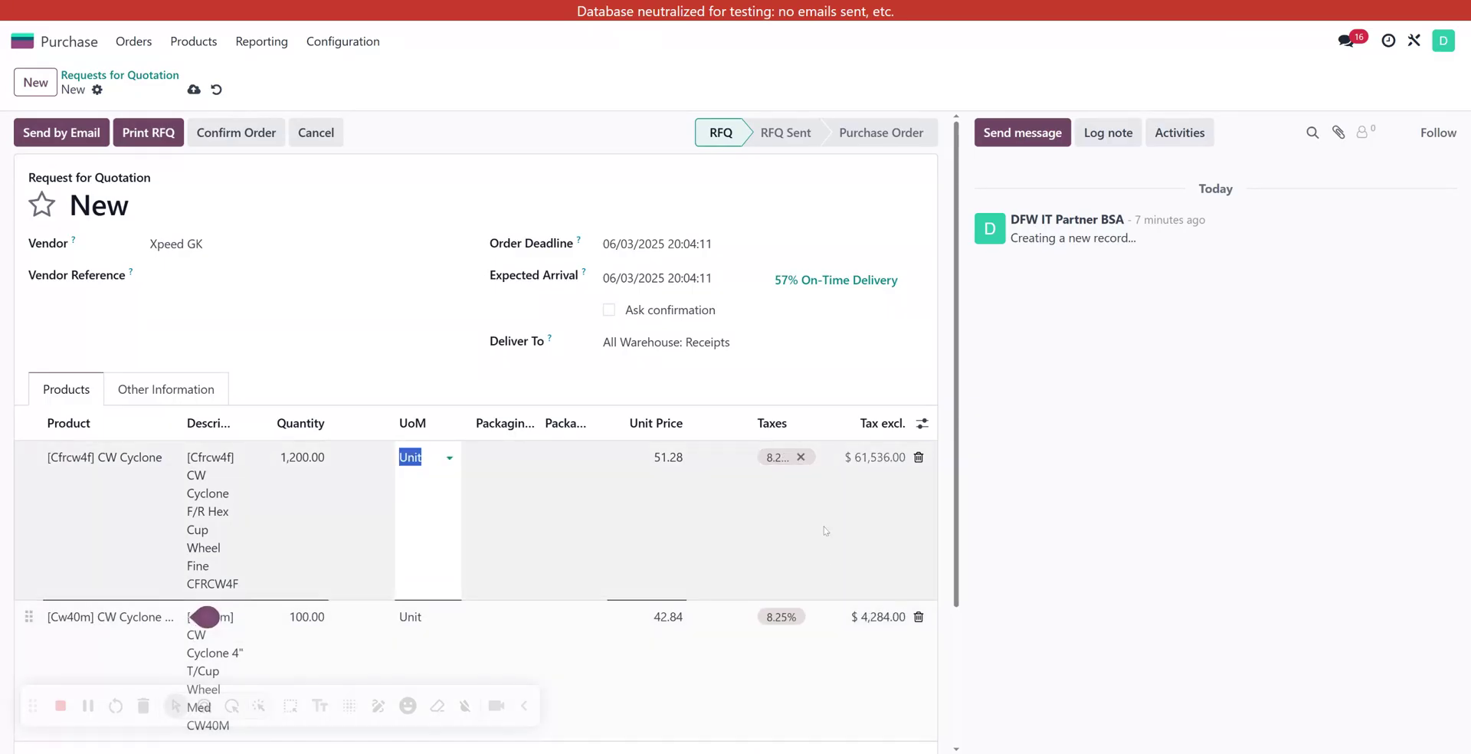
- Remove the 8.25% tax from both product lines
left_click(794, 623)
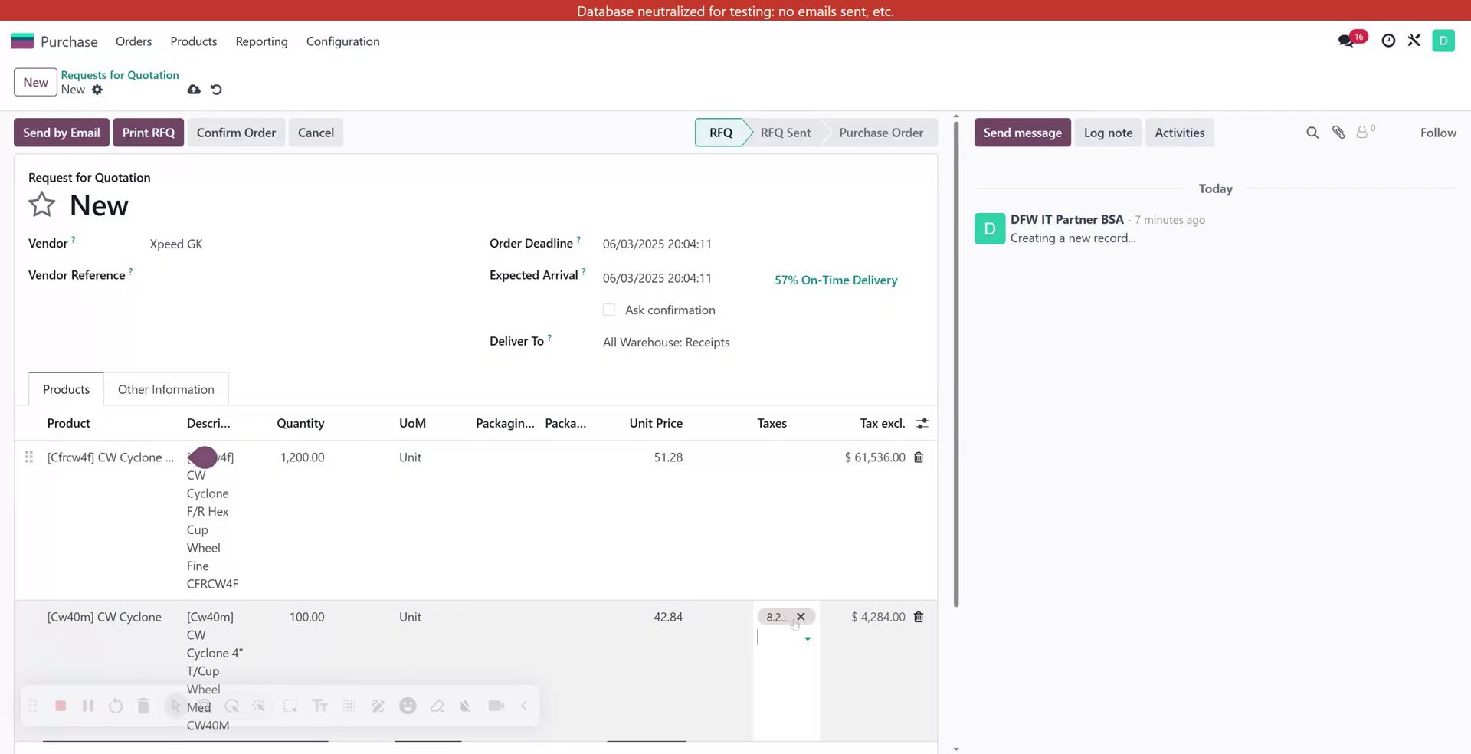
left_click(801, 617)
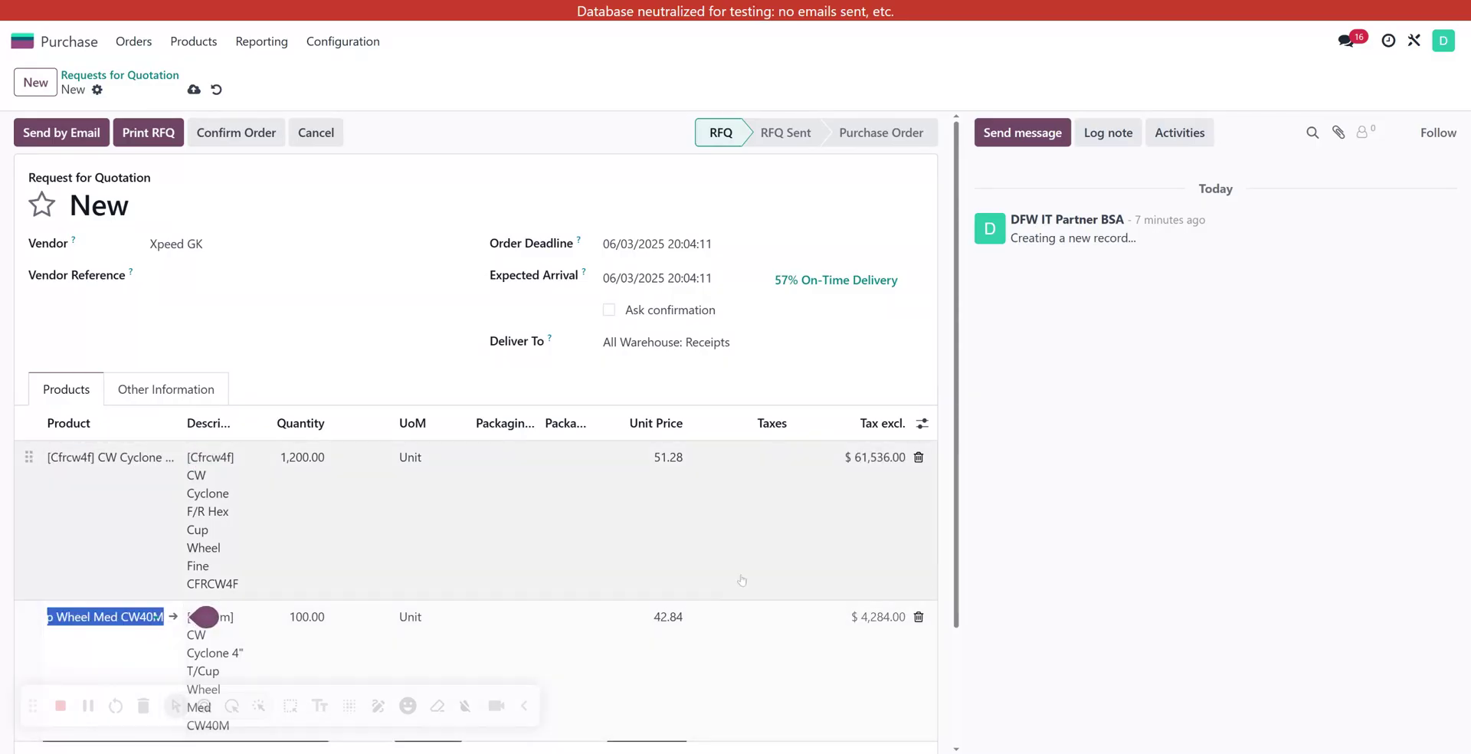
key("Escape")
- Check both order lines and confirm the request for quotation as a purchase order
scroll(621, 497, "down", 2)
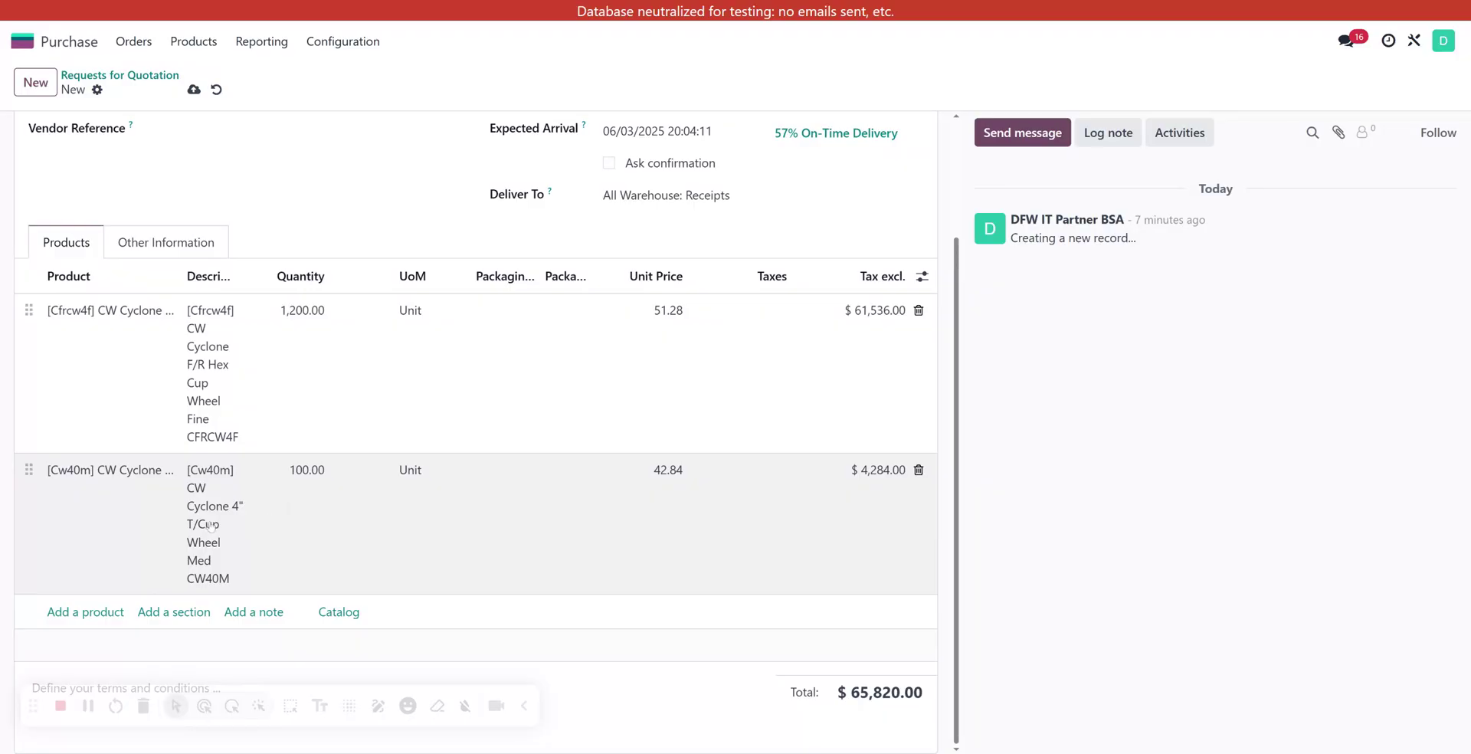
scroll(361, 550, "up", 2)
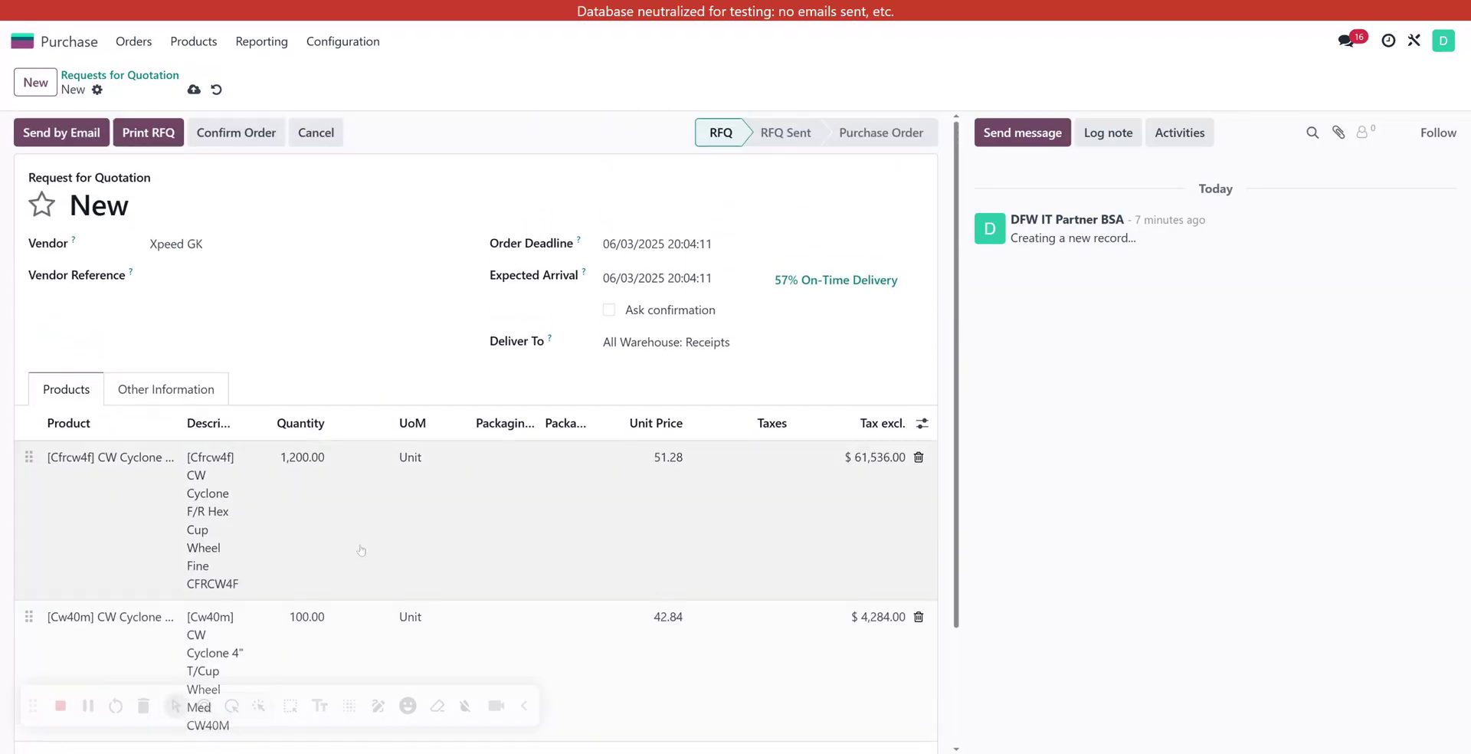
scroll(361, 550, "down", 2)
scroll(276, 394, "up", 3)
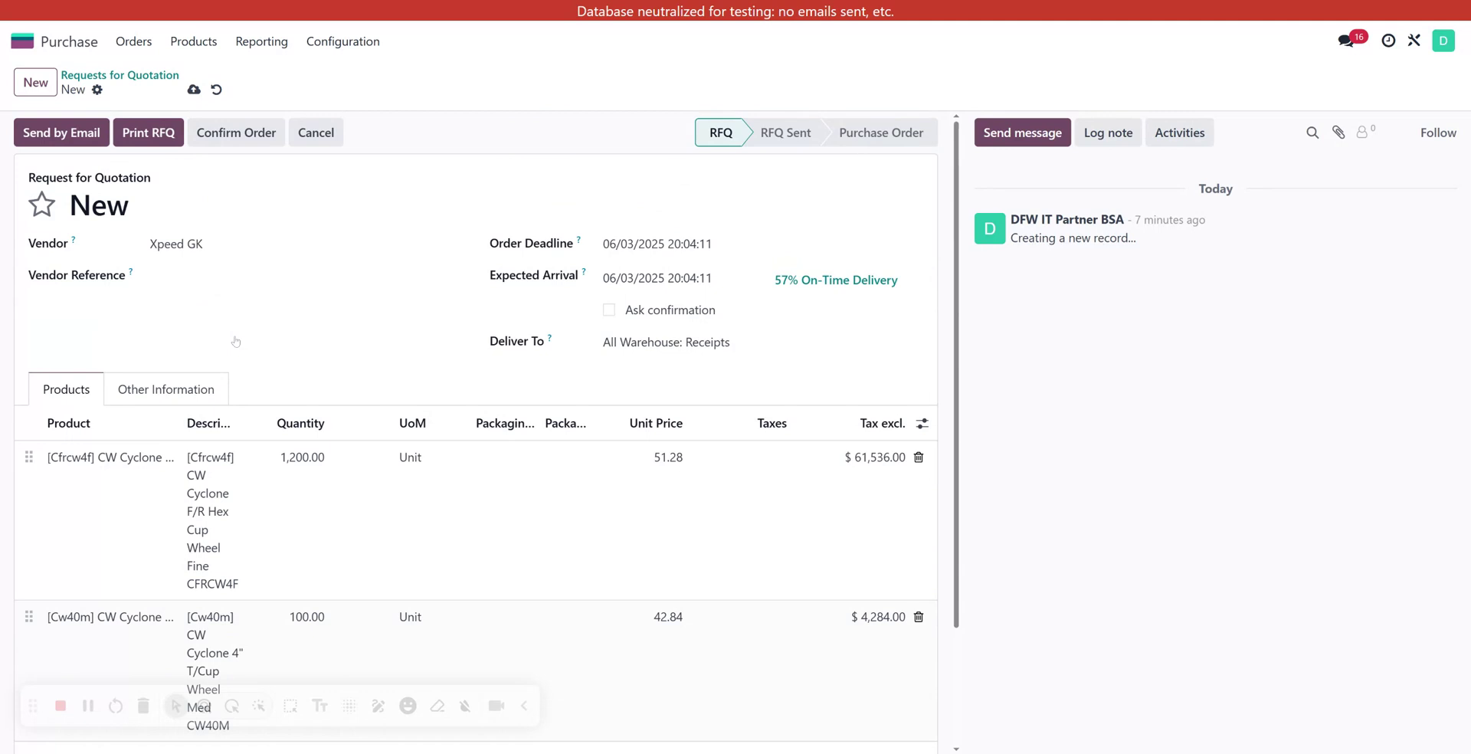
left_click(232, 134)
scroll(252, 338, "down", 4)
scroll(253, 337, "up", 4)
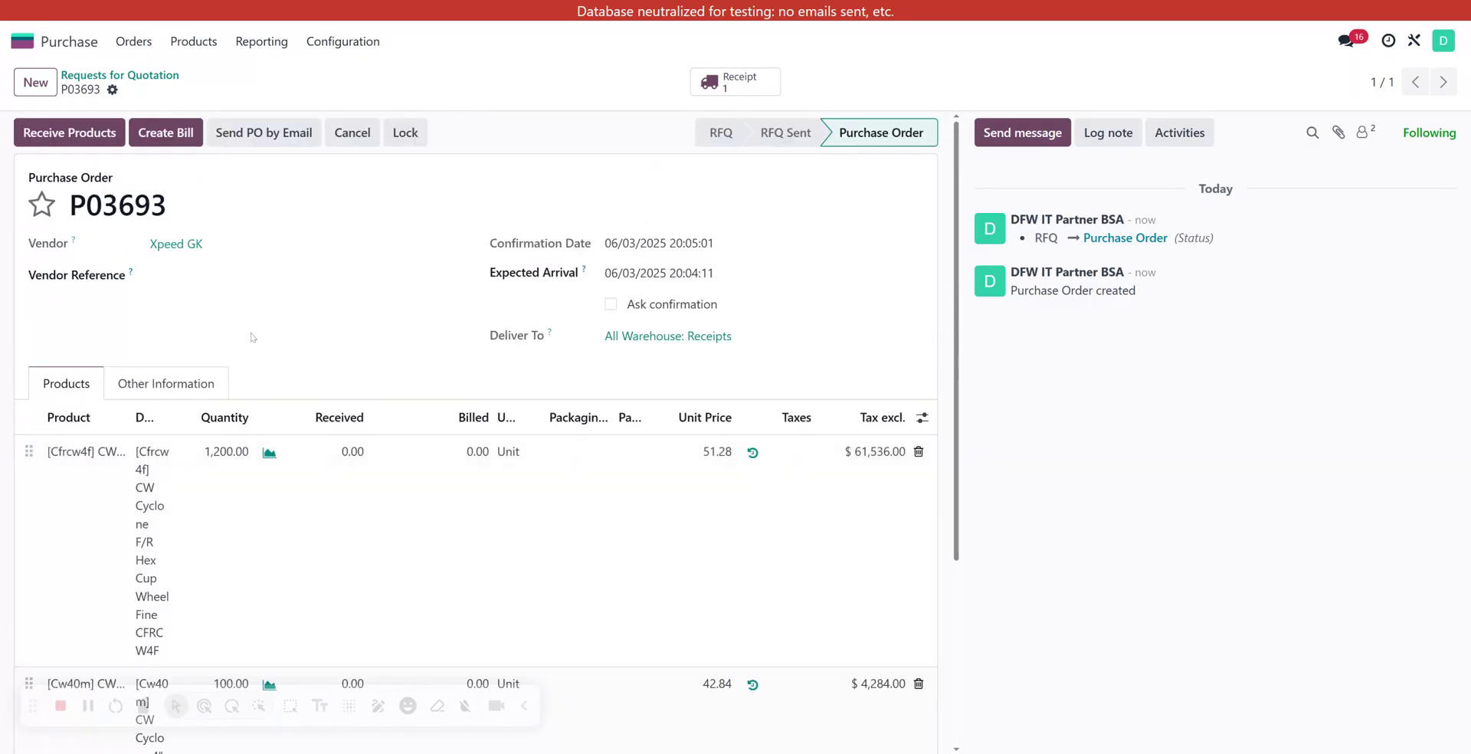
- Receive the full ordered quantities of both products and validate the receipt
left_click(84, 137)
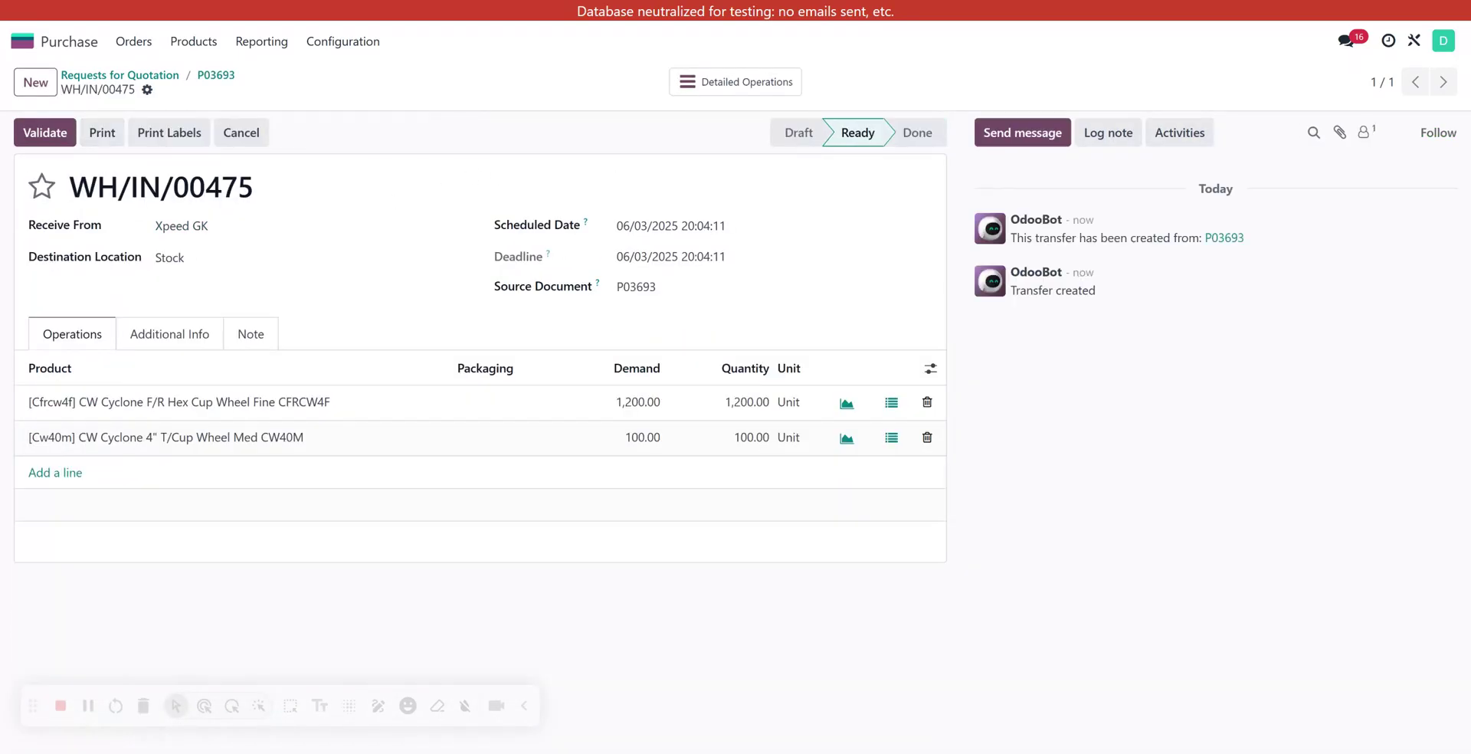
left_click(46, 137)
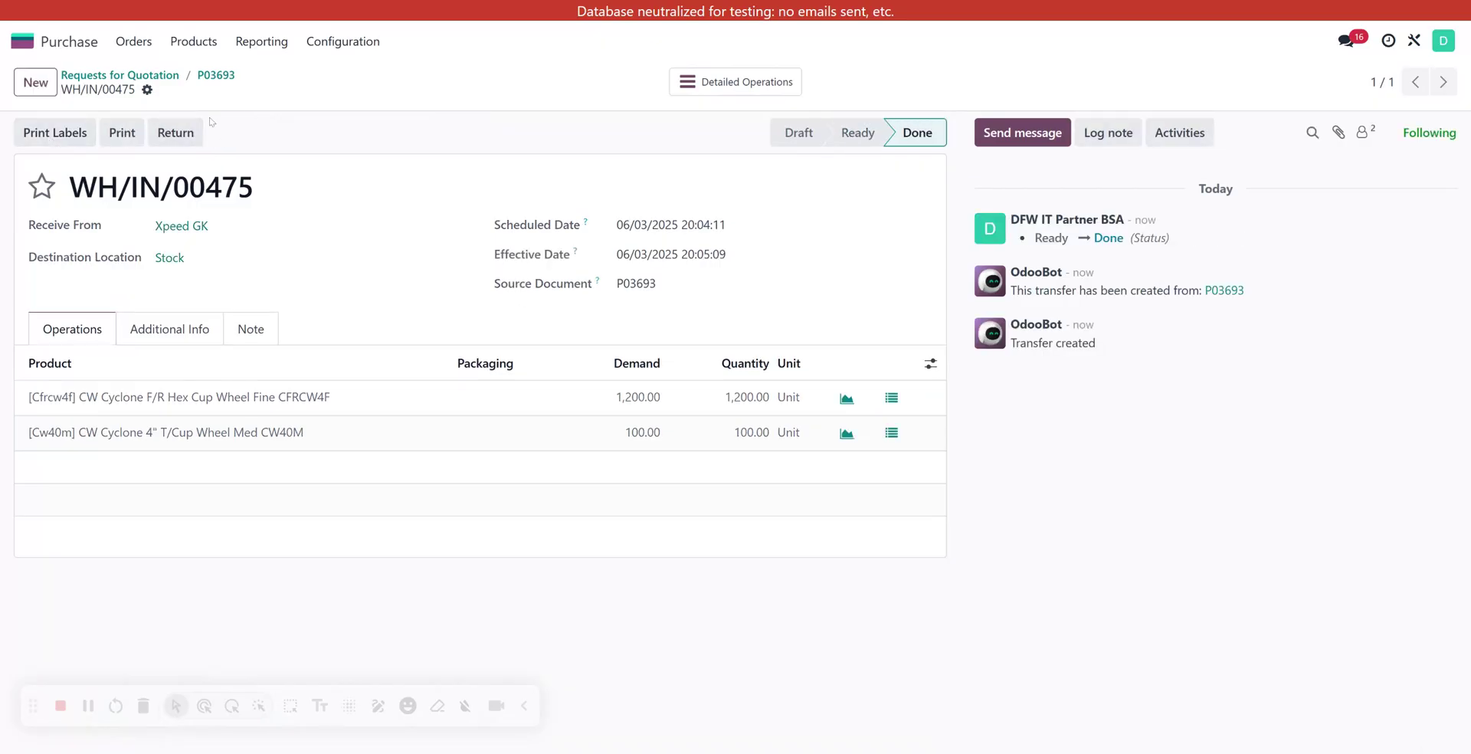
- Return to the purchase order and add a Transportation Charge product line below the two cup wheels
left_click(216, 75)
scroll(121, 597, "down", 1)
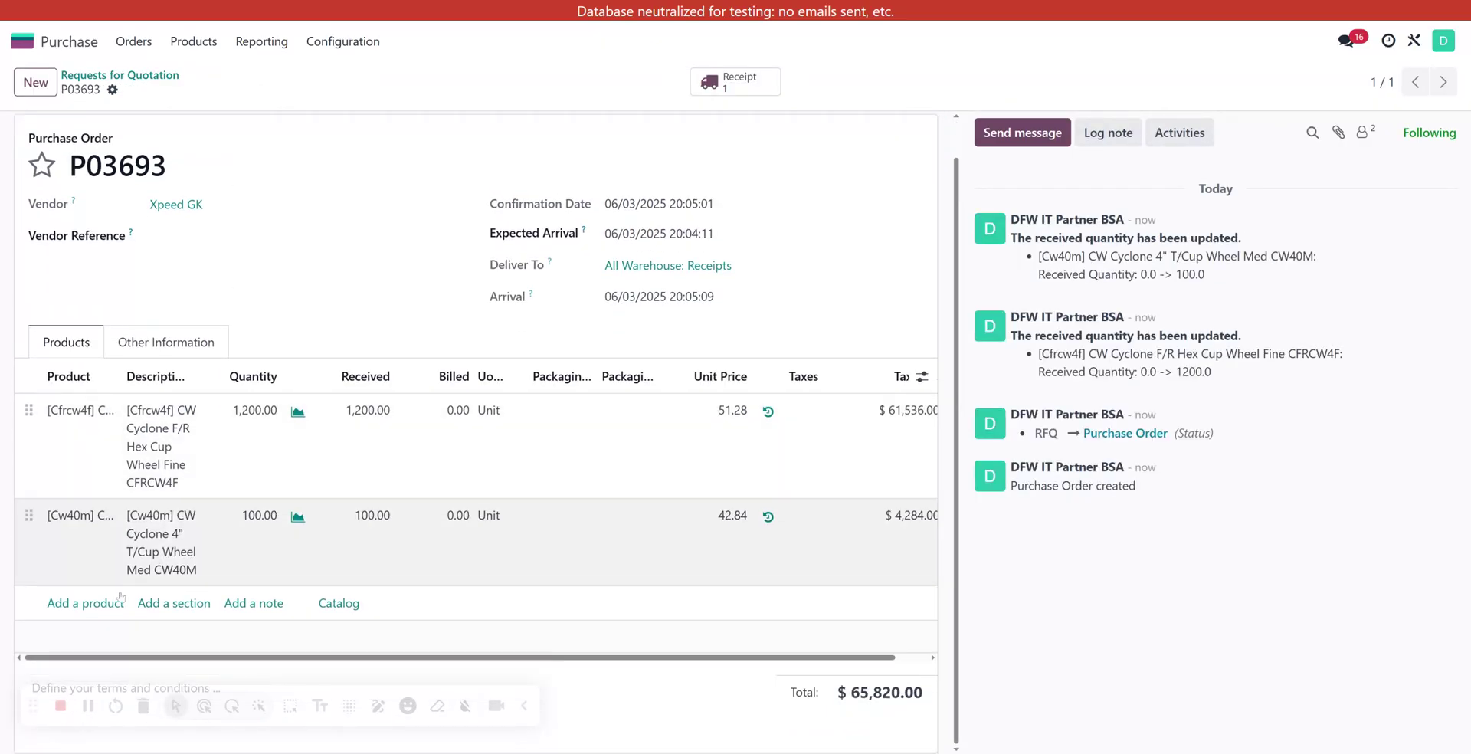
left_click(121, 601)
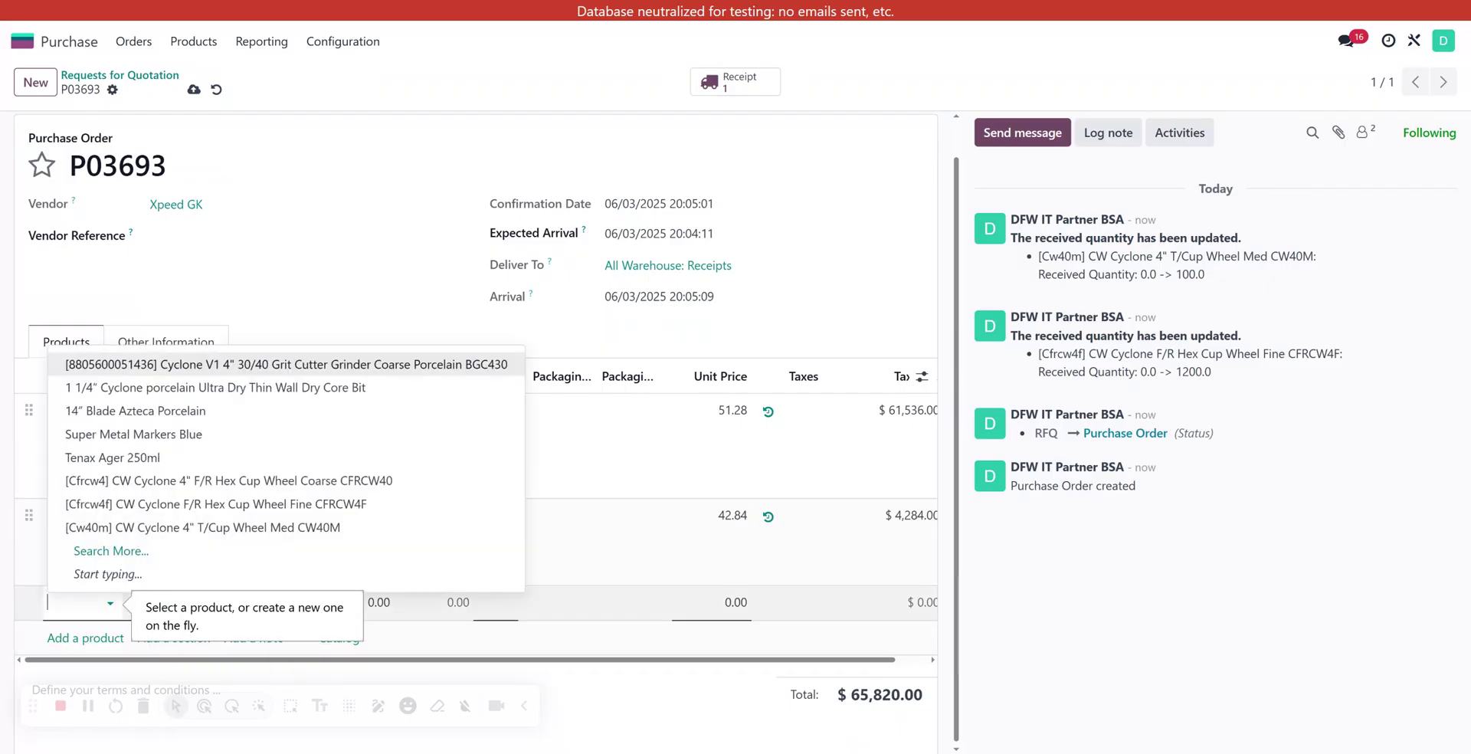
type("transport")
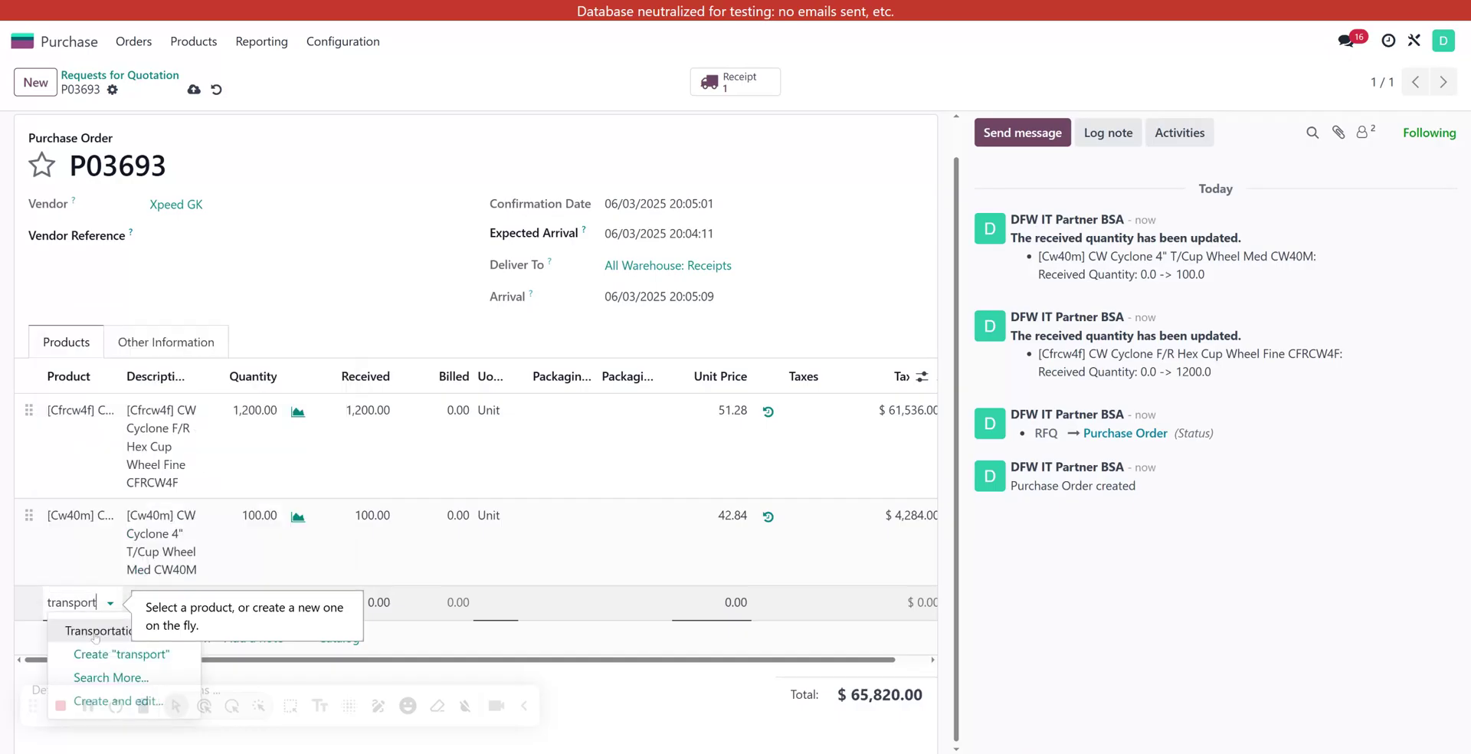
left_click(95, 631)
- Set the Transportation Charge line's unit price to 2,500 and save the purchase order
left_click(475, 617)
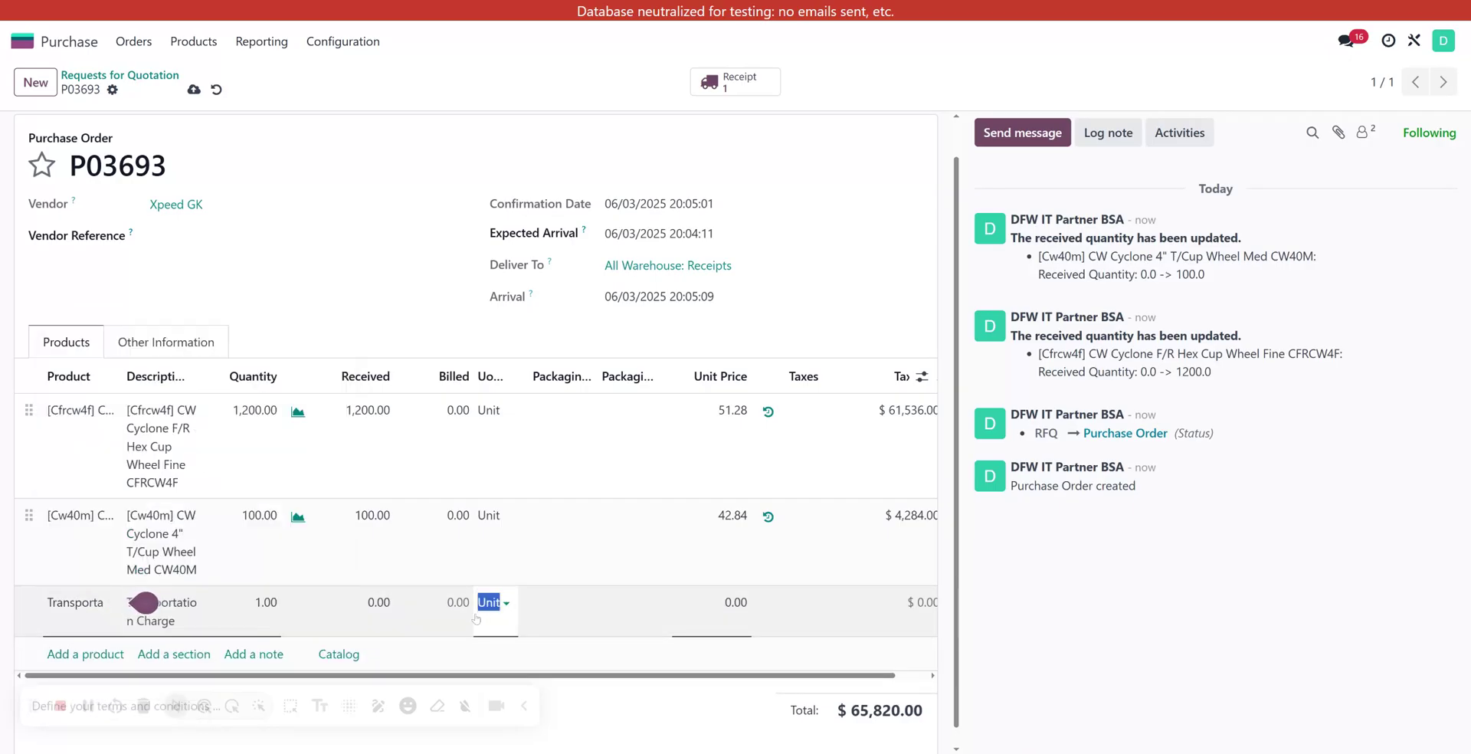
key("Tab")
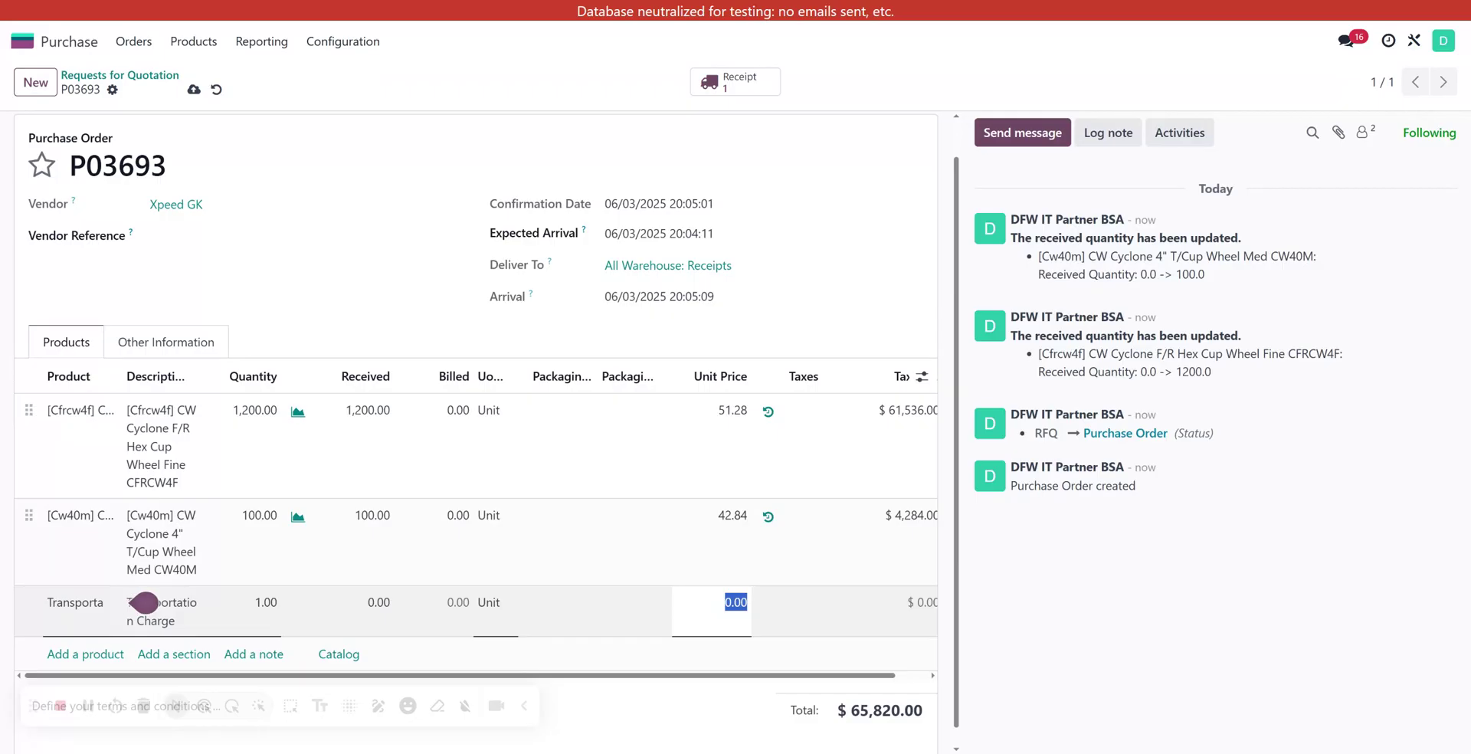
type("2,500")
left_click(706, 717)
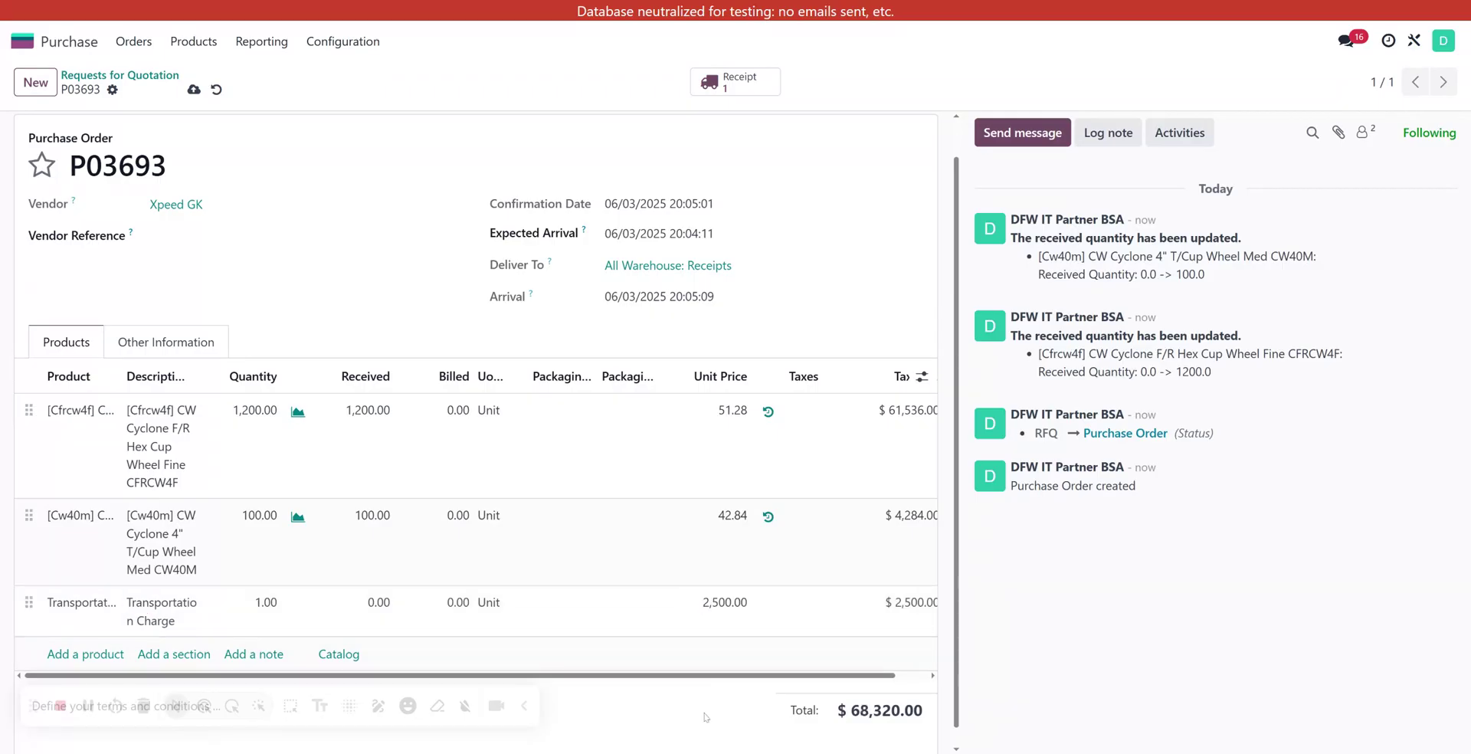
scroll(213, 210, "up", 1)
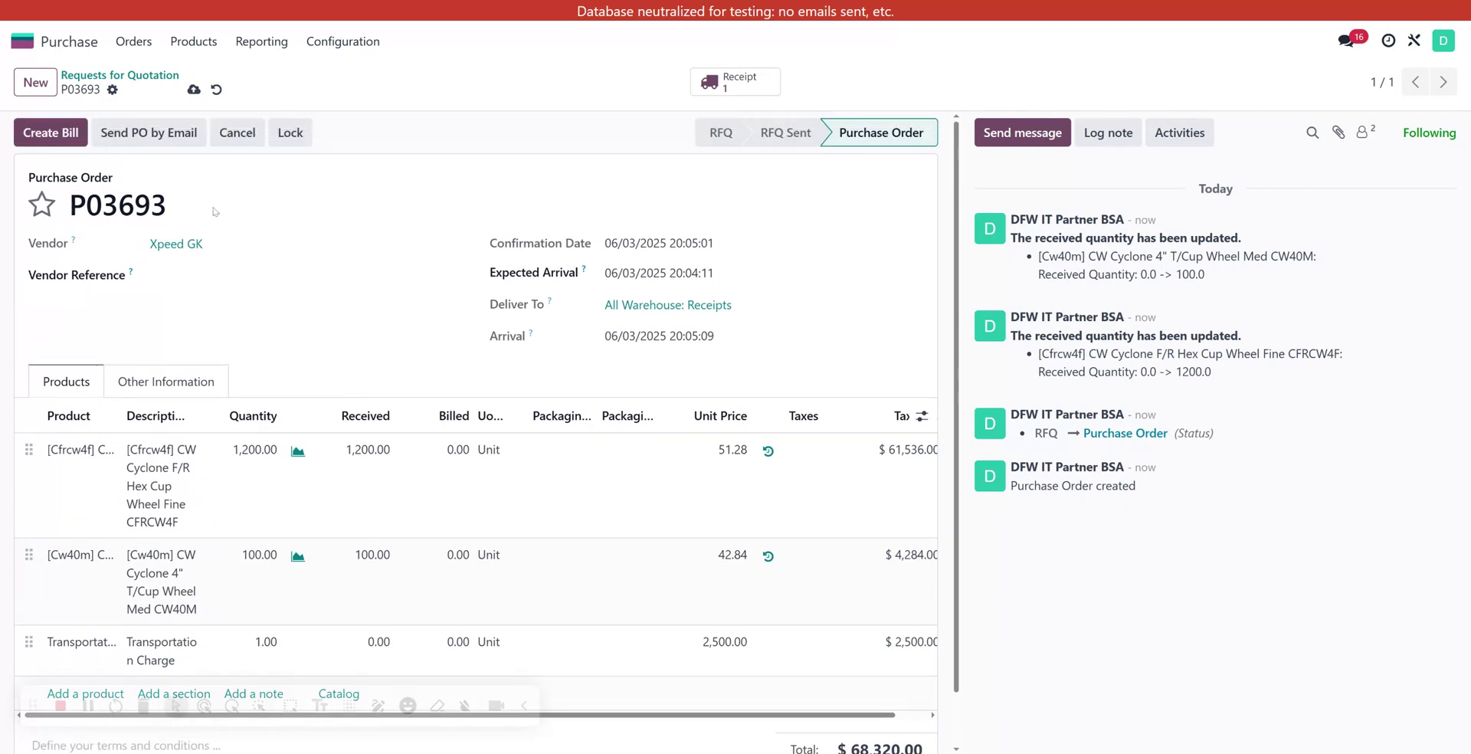
left_click(194, 90)
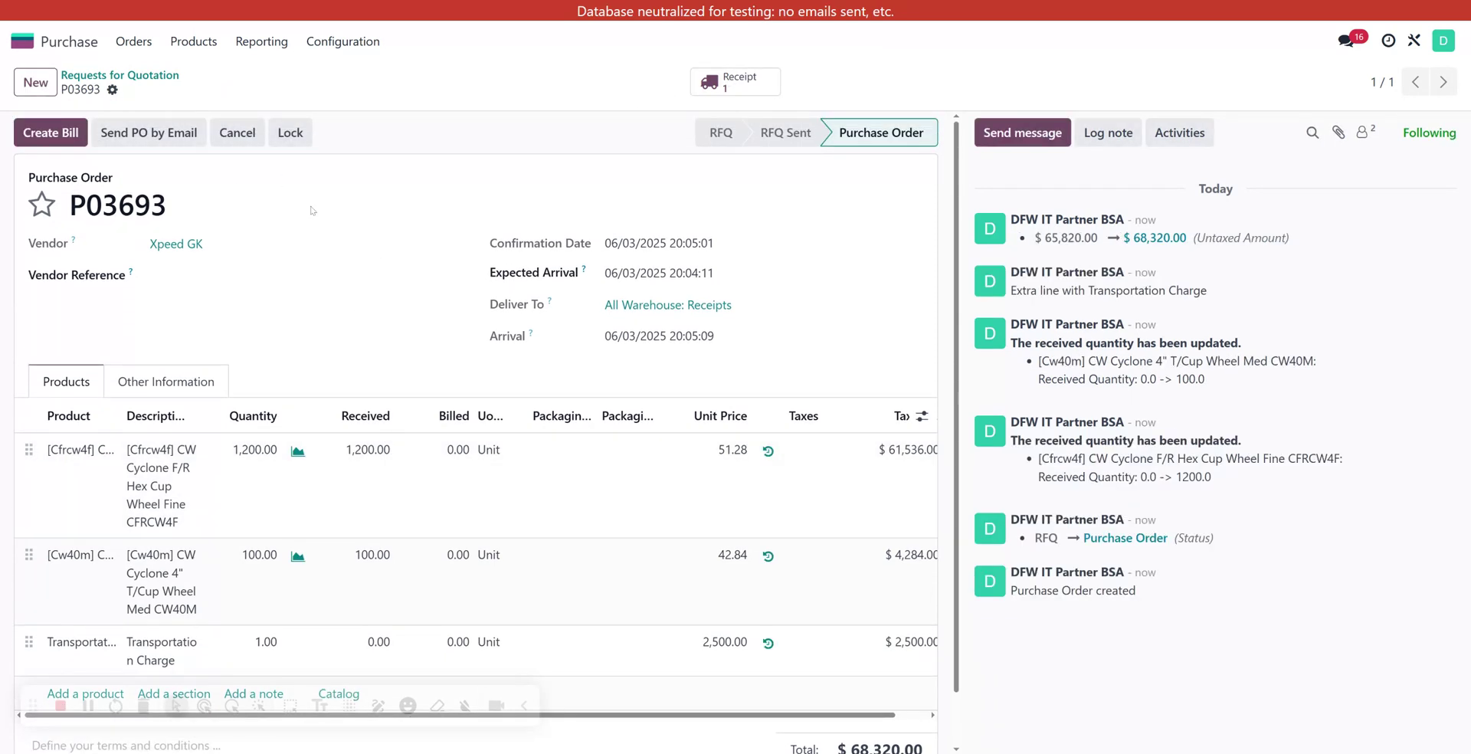
- Create a vendor bill from the purchase order and check which invoice lines are flagged as landed costs
left_click(54, 134)
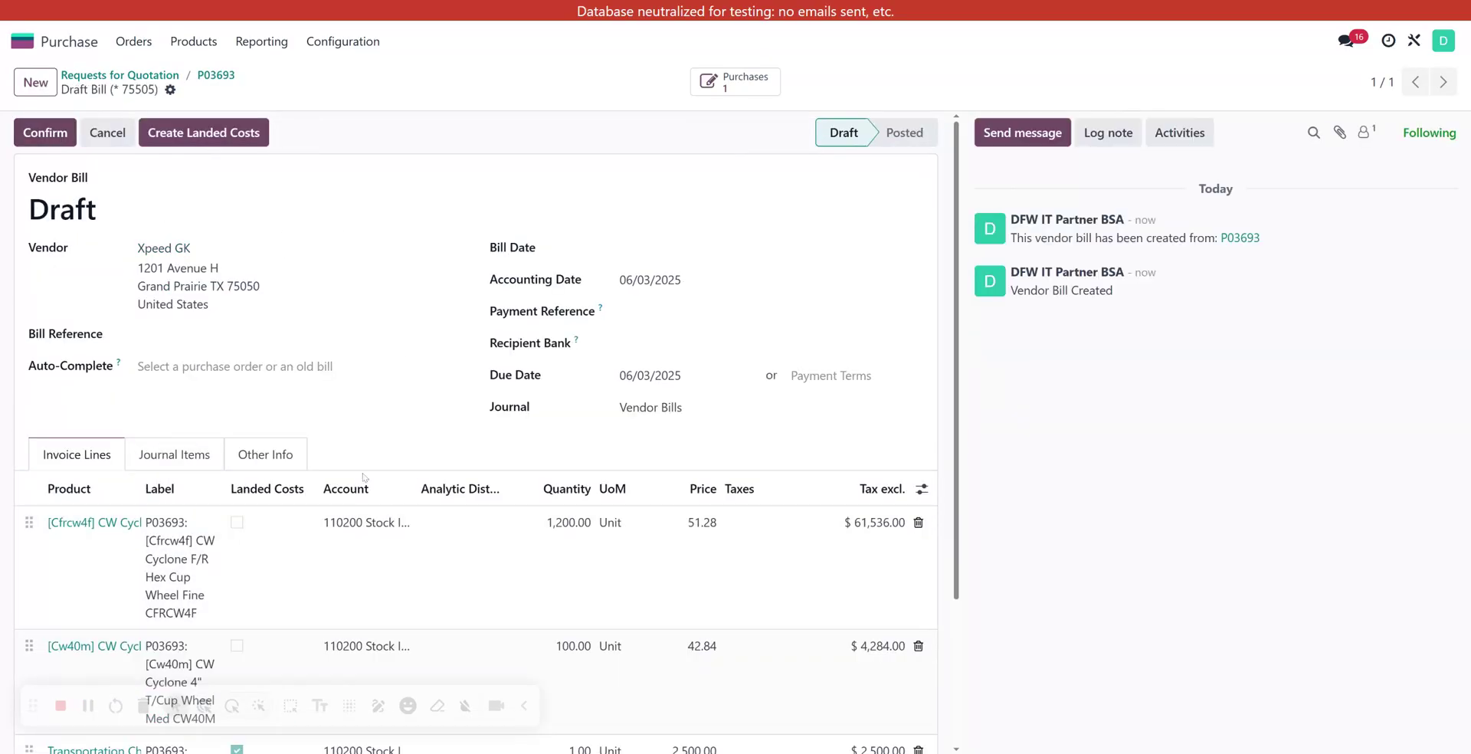
scroll(322, 498, "down", 3)
scroll(299, 580, "up", 3)
scroll(100, 568, "down", 3)
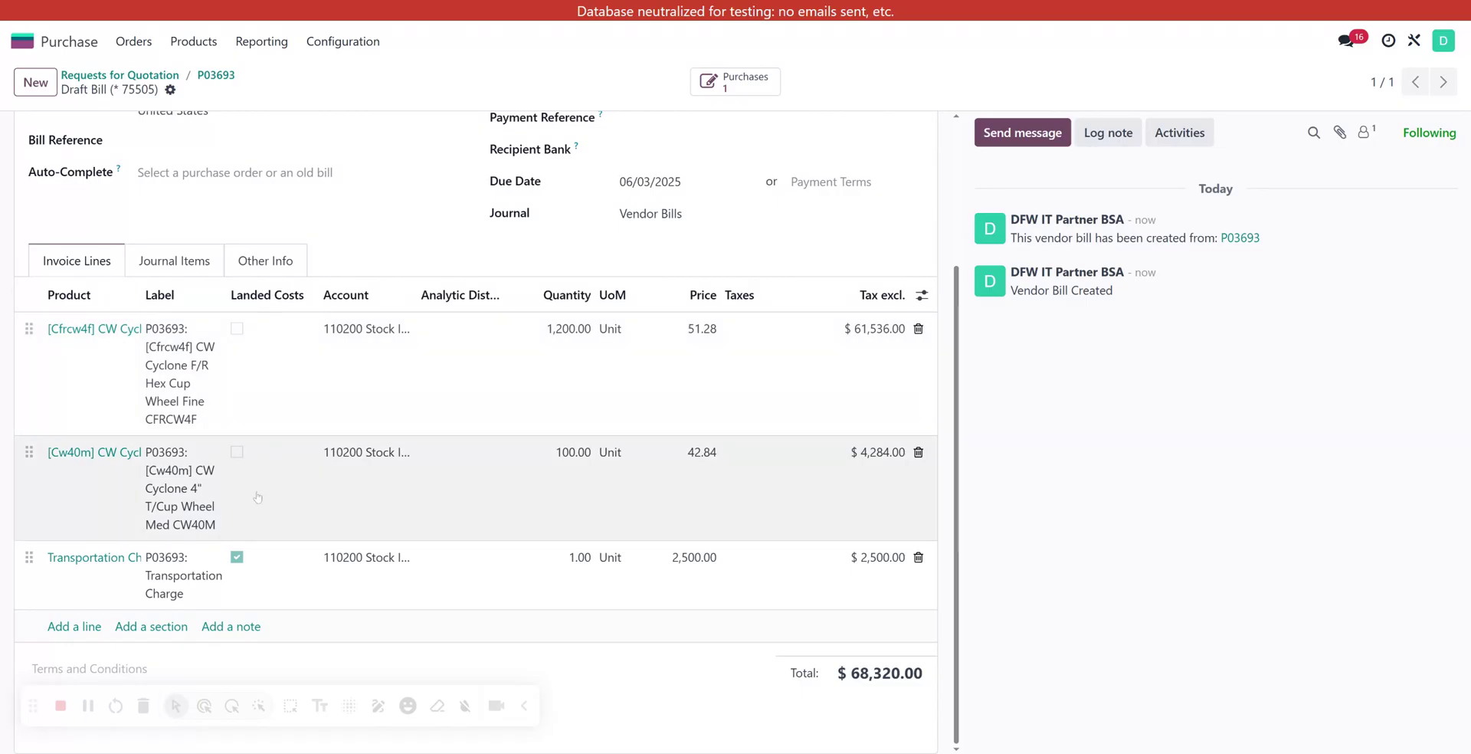
scroll(230, 498, "up", 3)
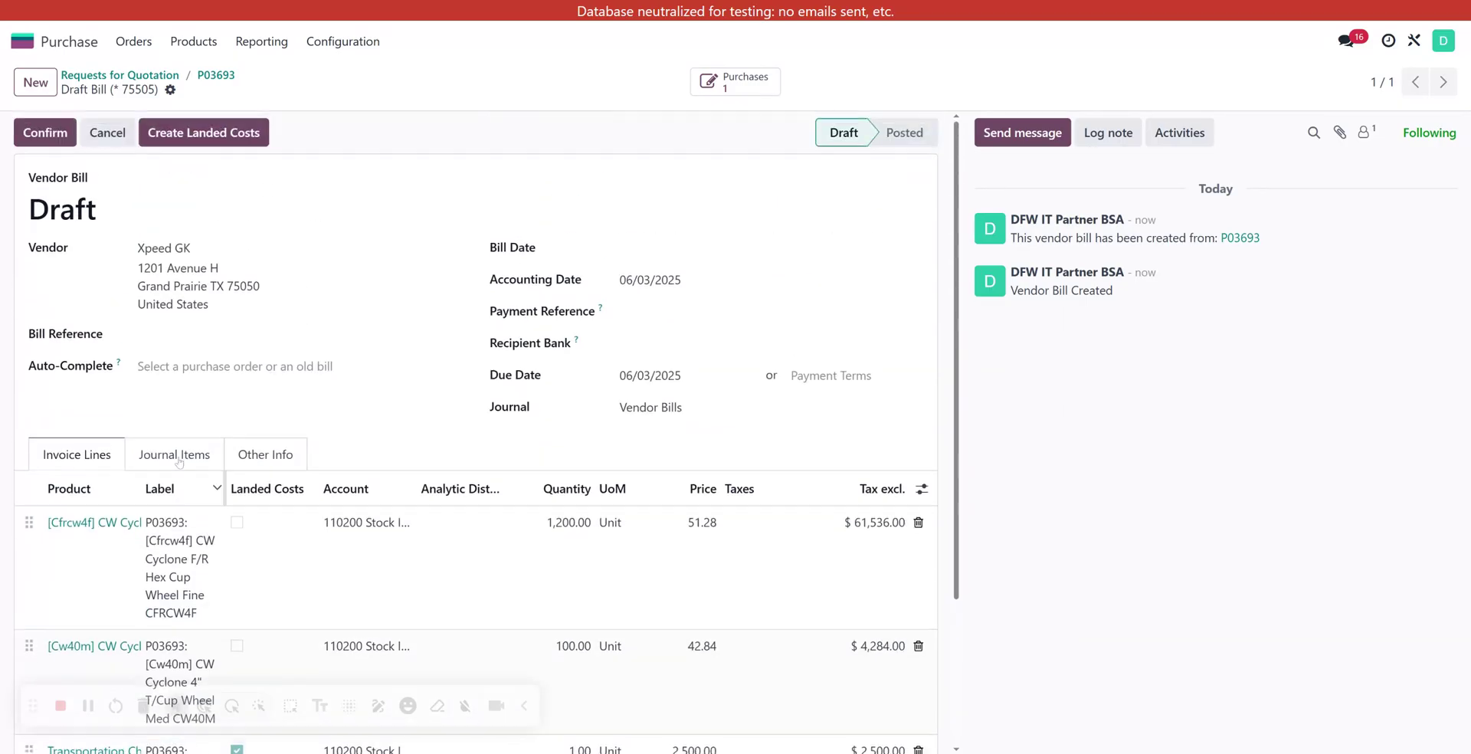
- Create a landed cost from the draft bill, assign transfer WH/IN/00475 to it and save the record
left_click(225, 135)
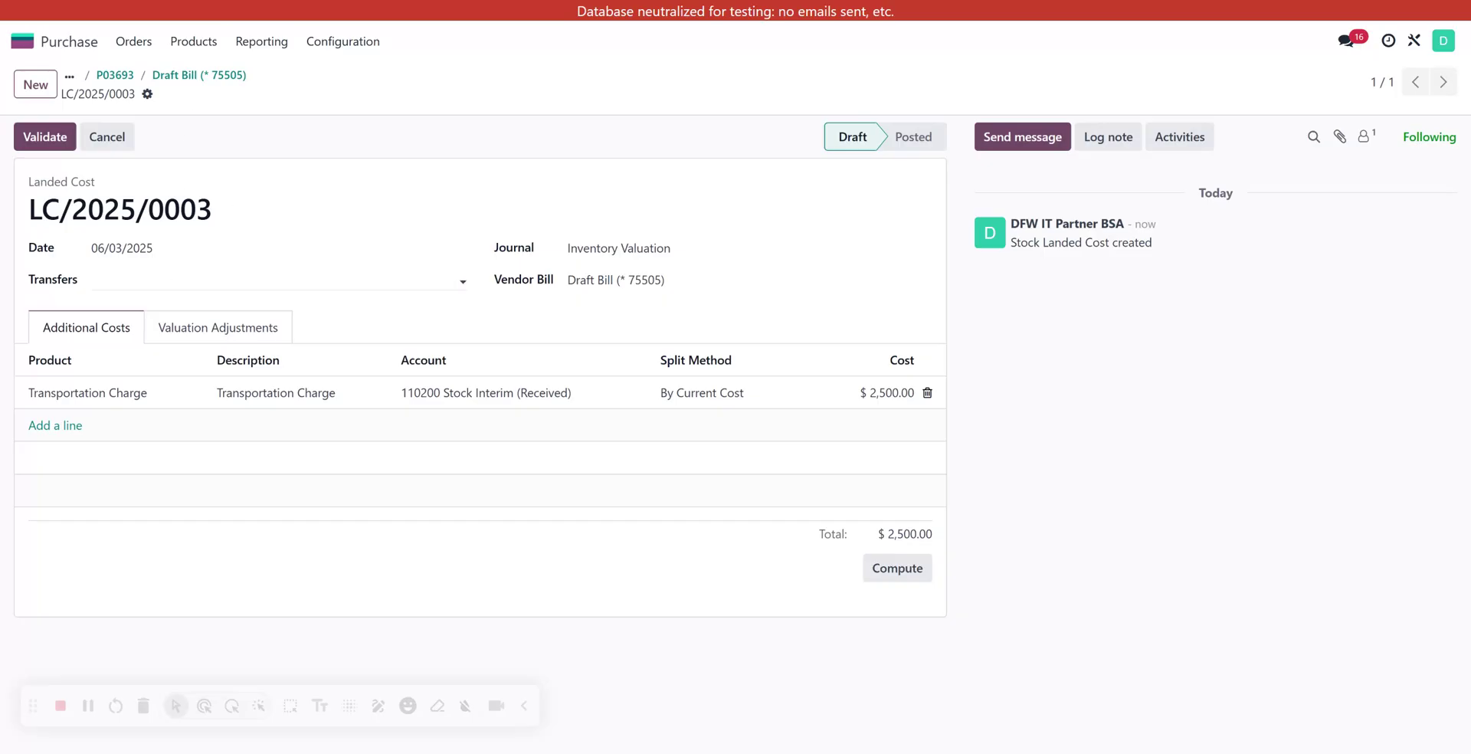
left_click(157, 280)
type("WH/IN/00475")
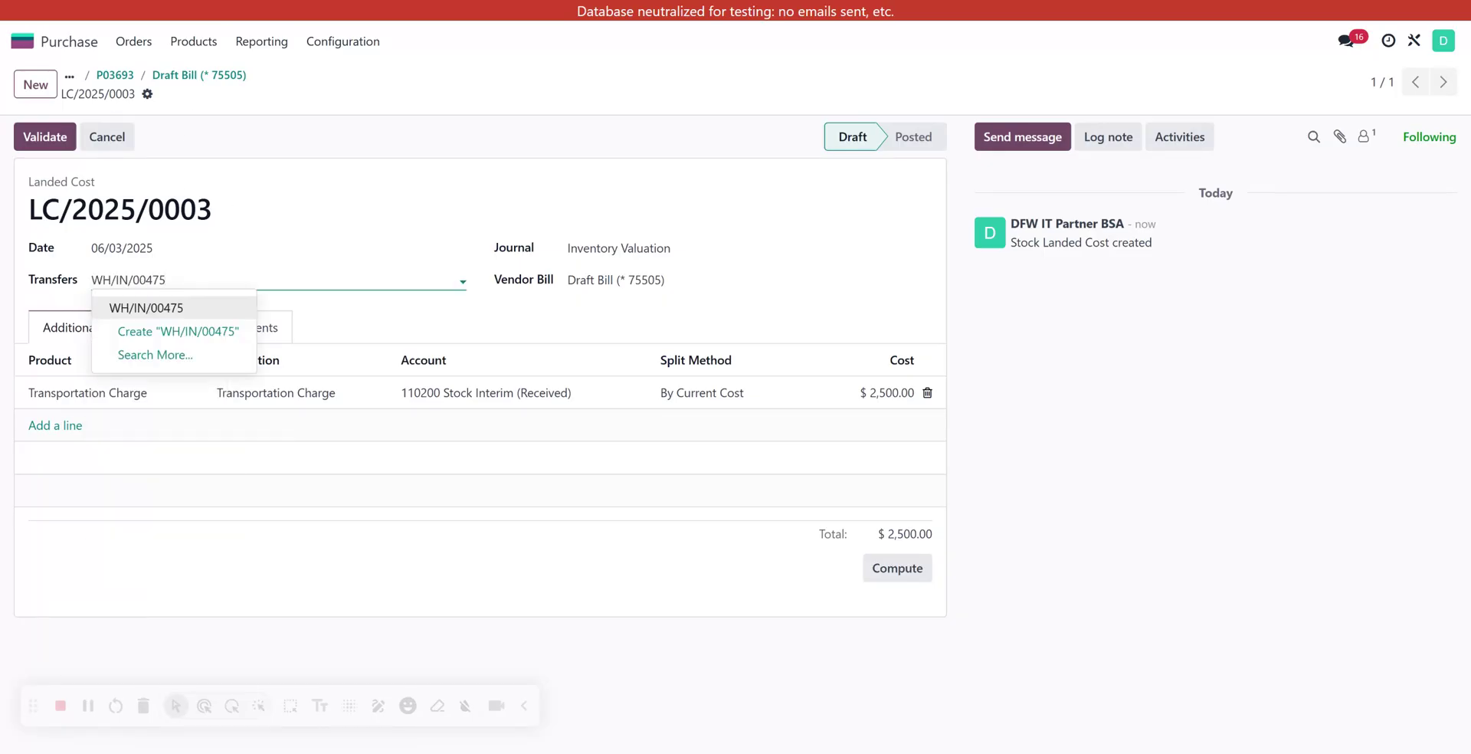
left_click(157, 310)
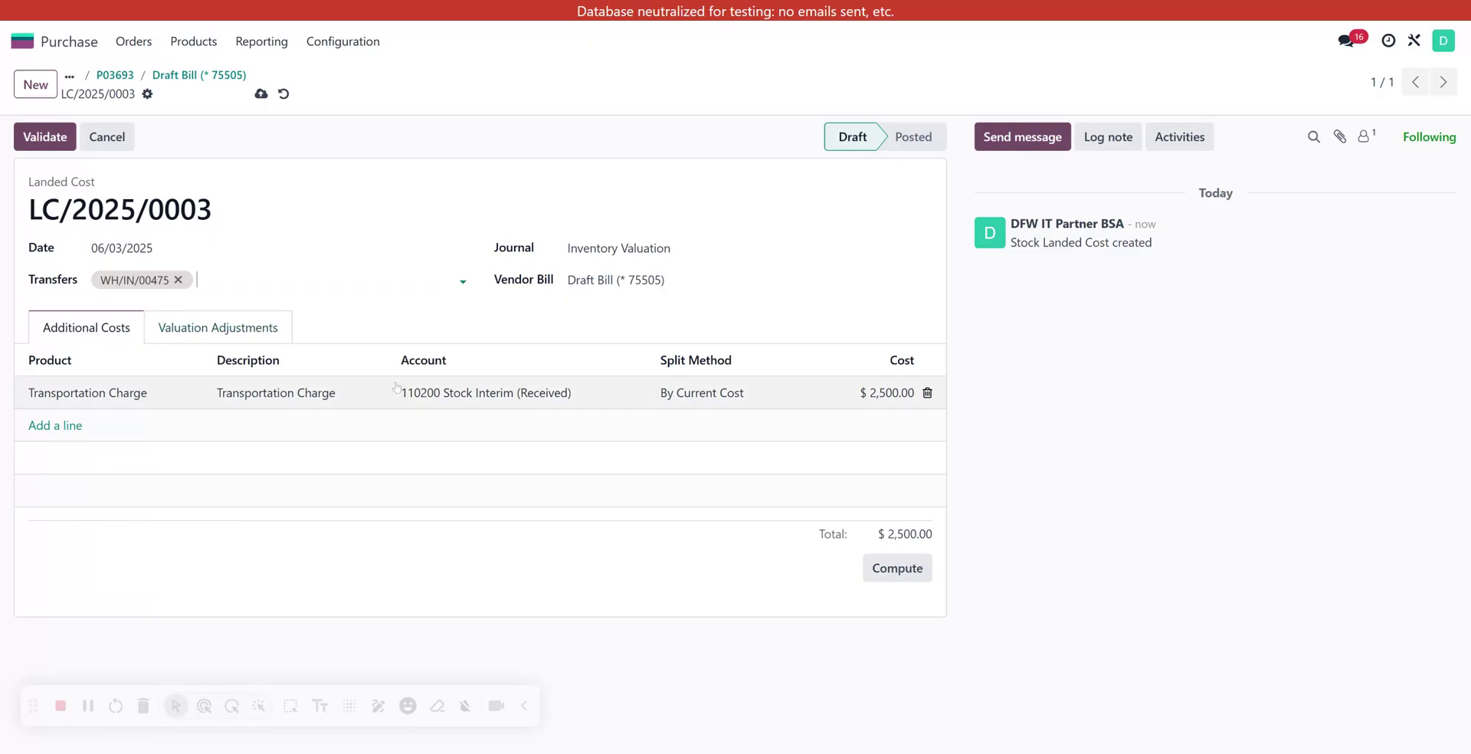
left_click(261, 93)
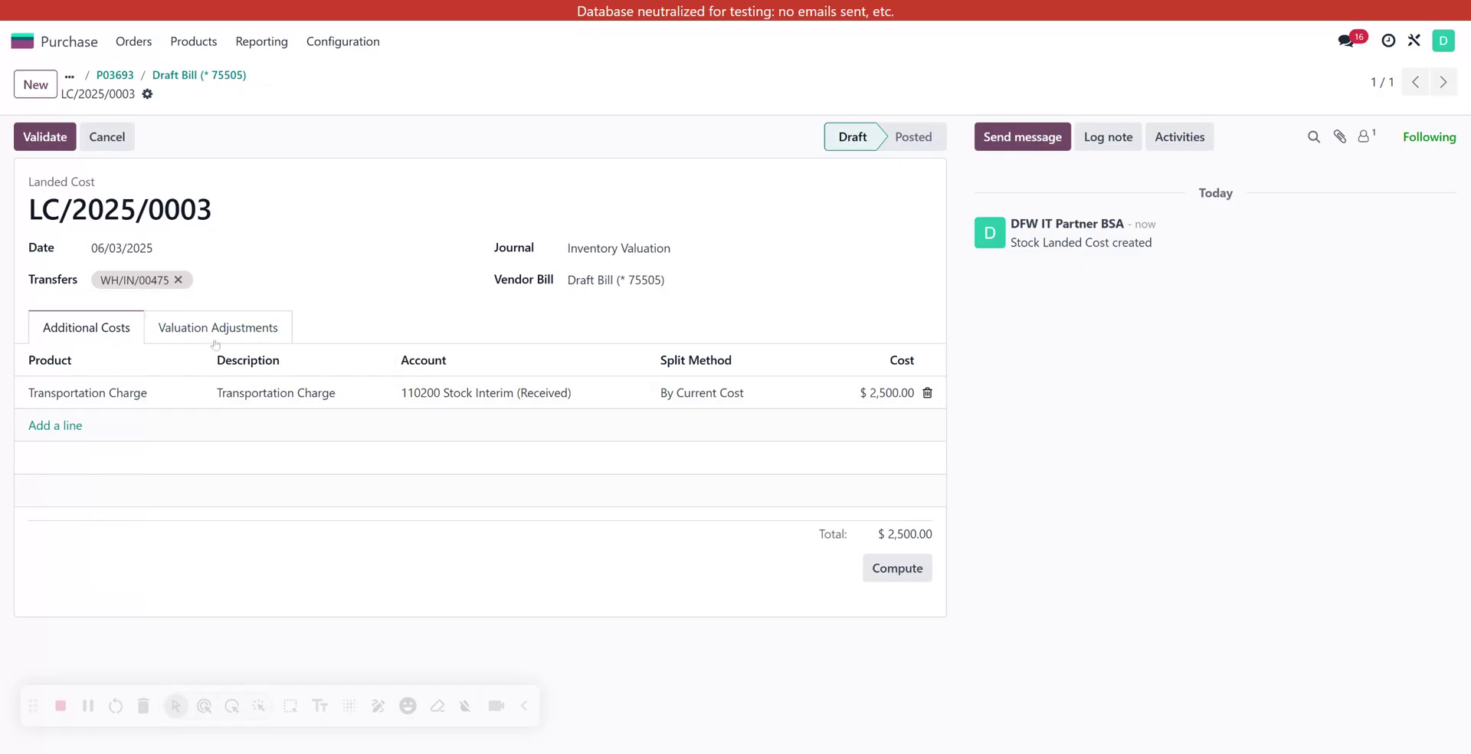
- Compute the transportation cost allocation and validate the landed cost, checking the valuation adjustments of both cup wheels
left_click(901, 567)
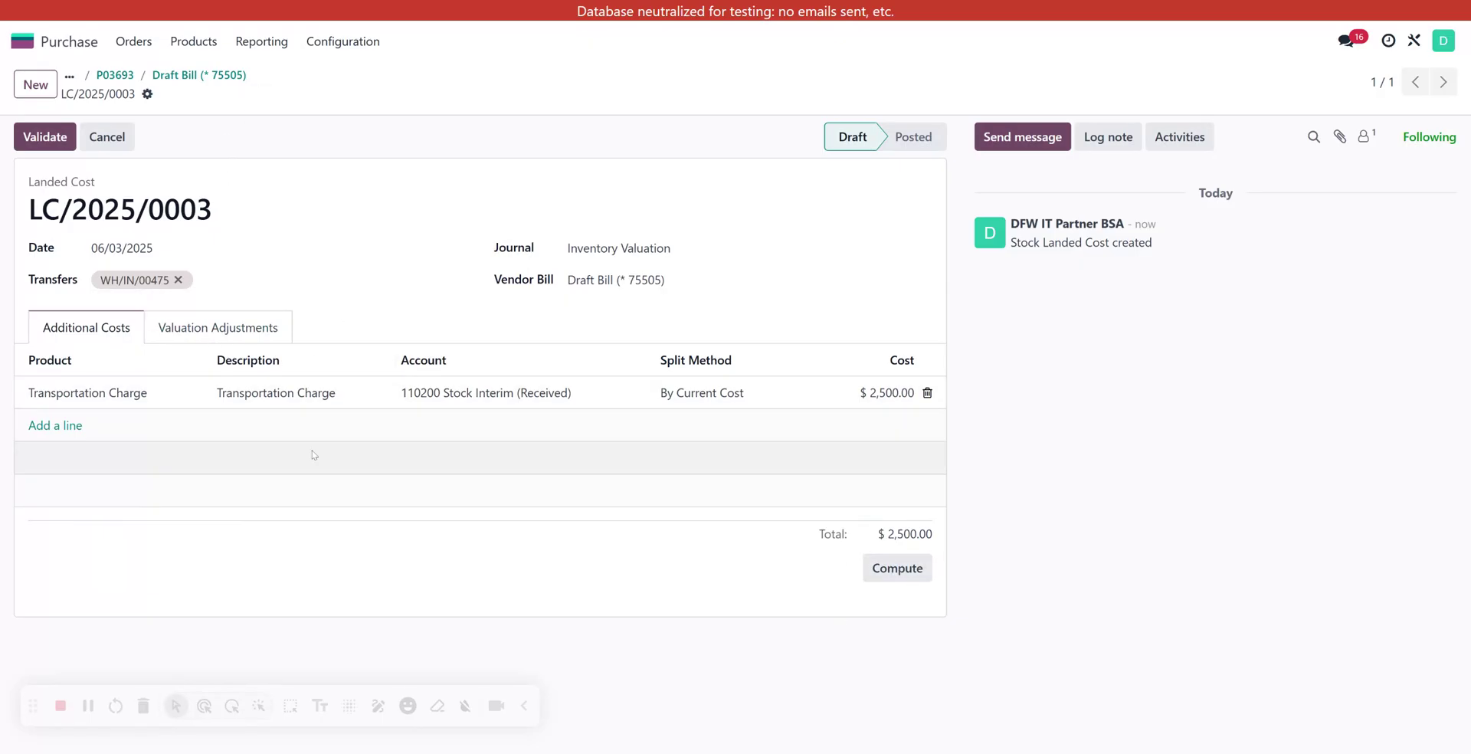
left_click(218, 337)
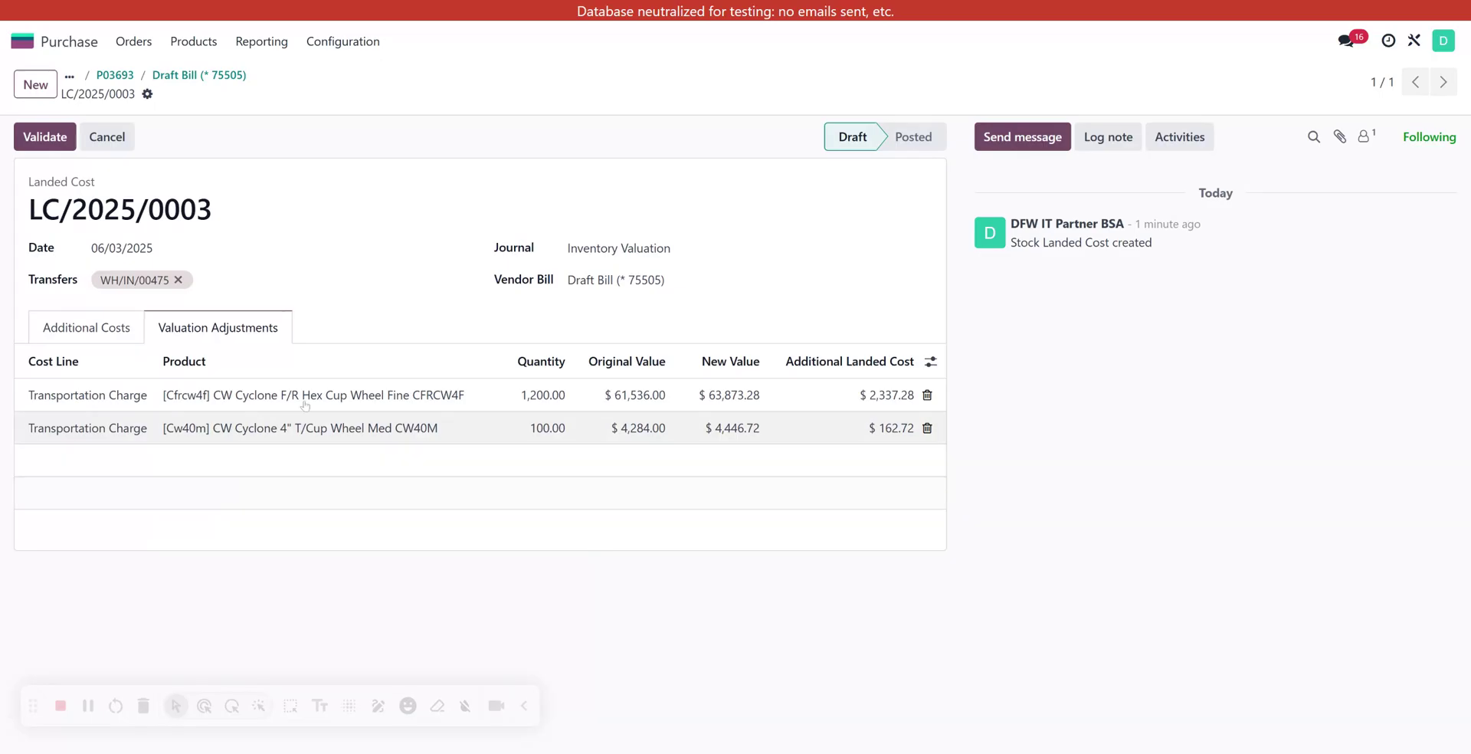
left_click(98, 328)
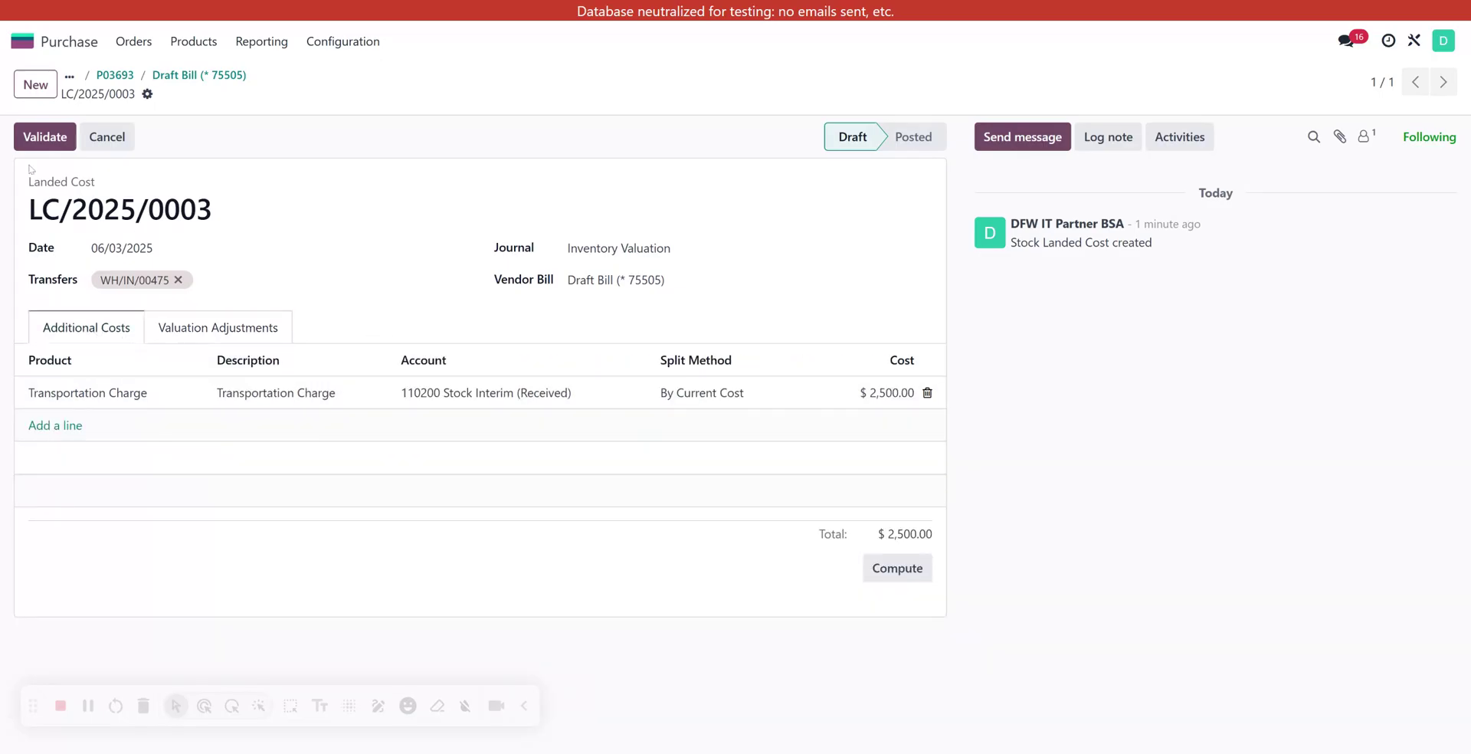
left_click(37, 137)
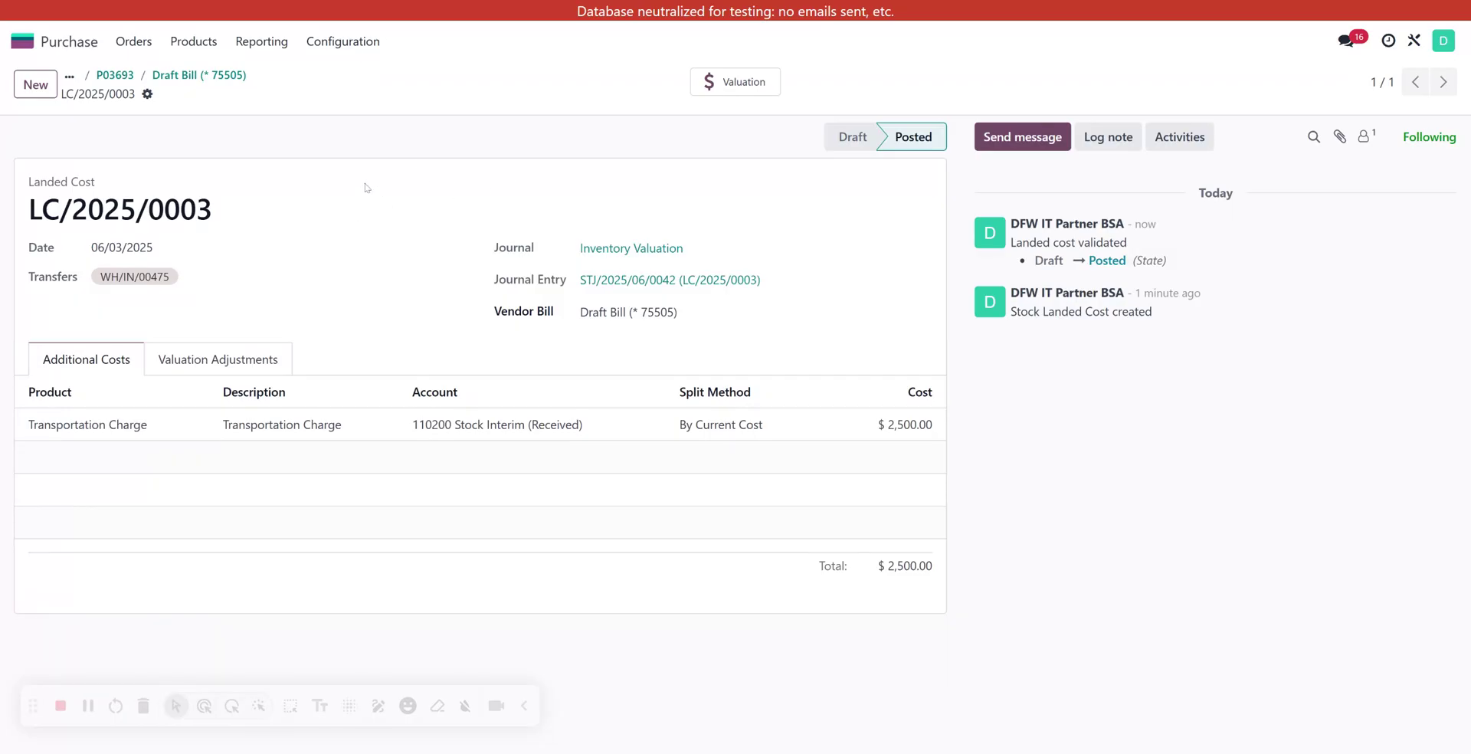
left_click(205, 356)
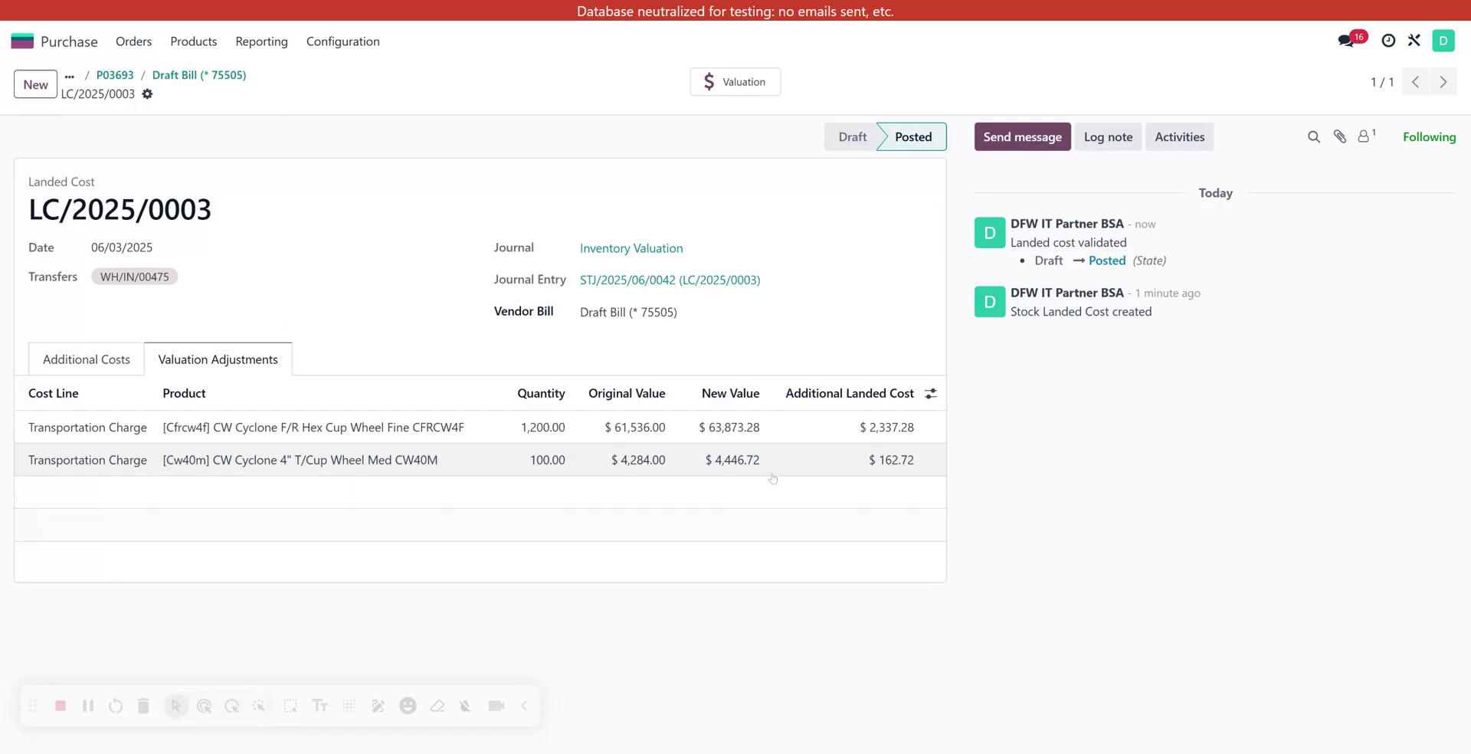
- Return to the draft vendor bill, set its bill date to 06/02/2025 and confirm it
left_click(190, 76)
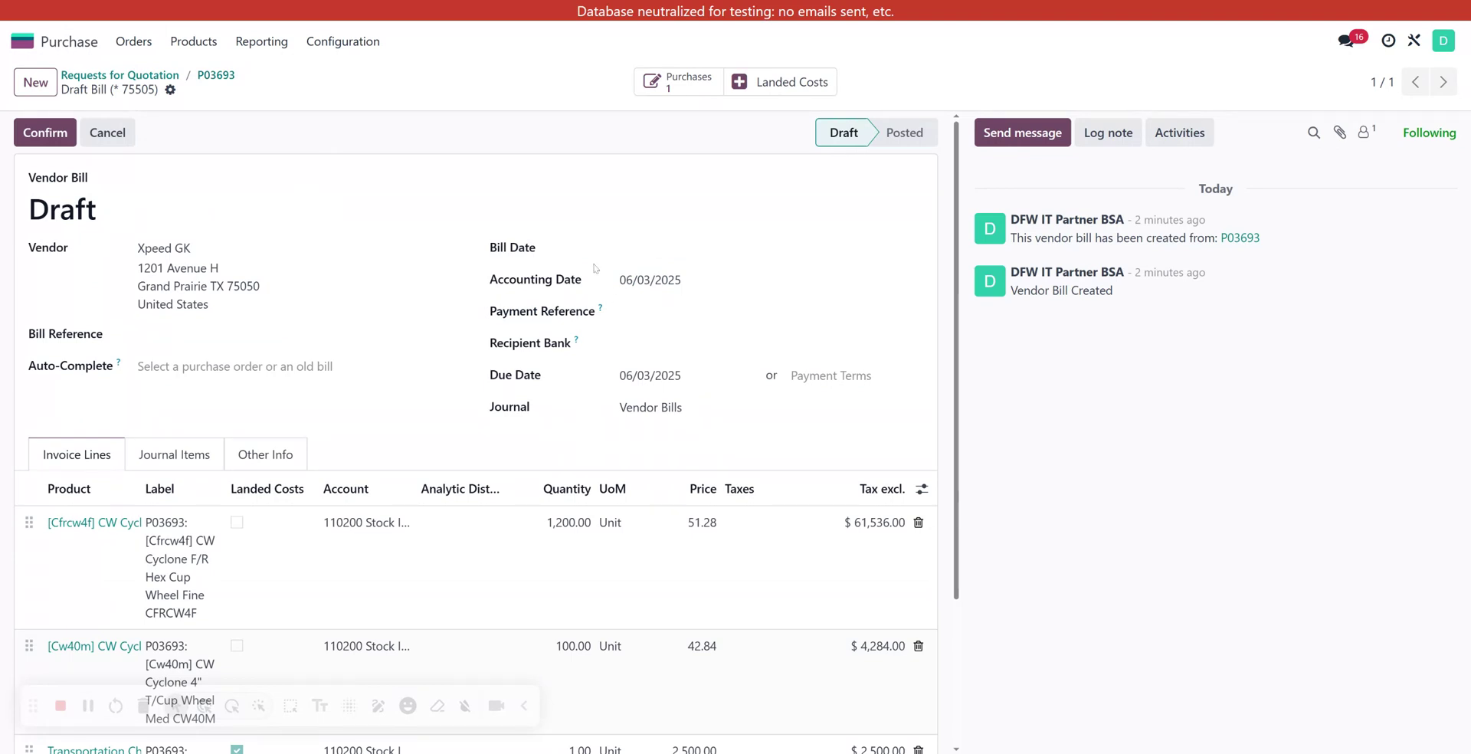
left_click(642, 248)
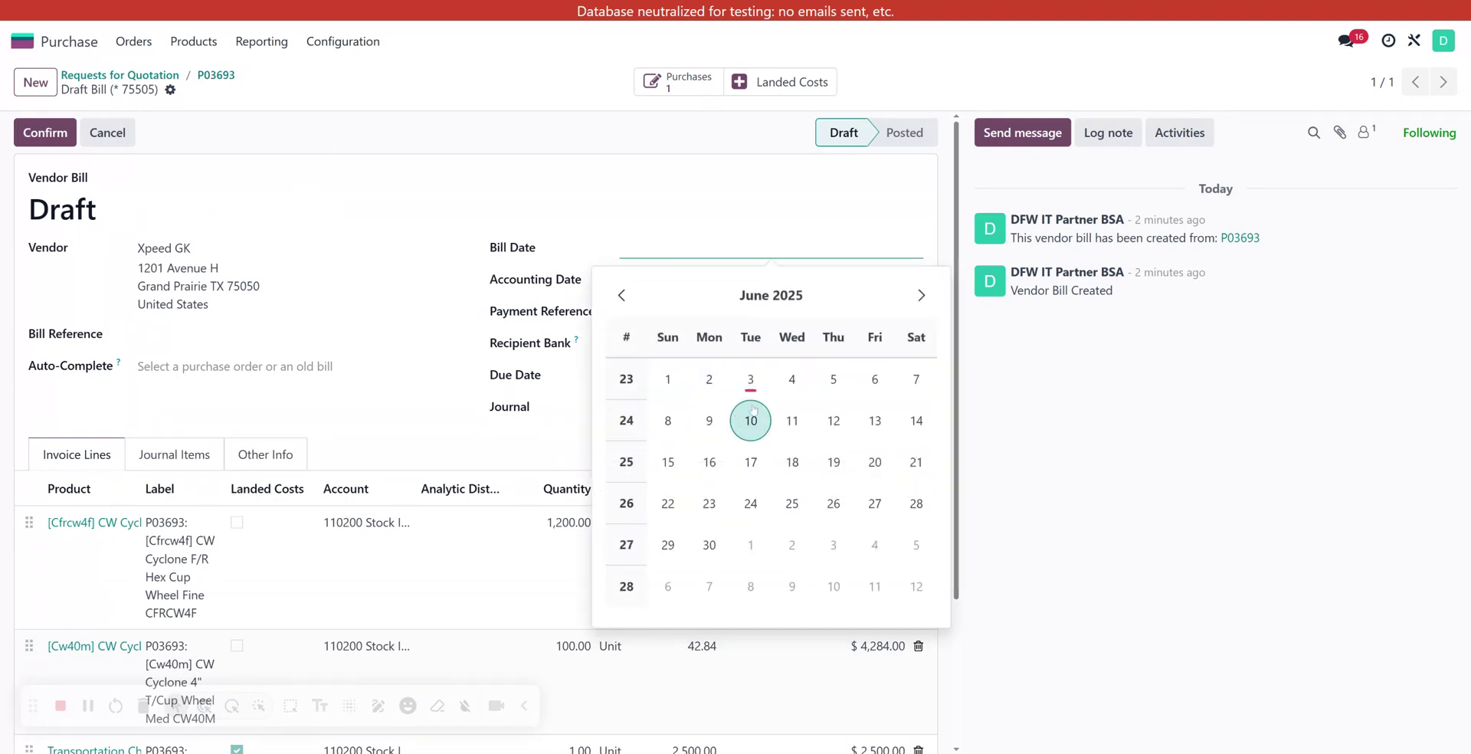
left_click(709, 380)
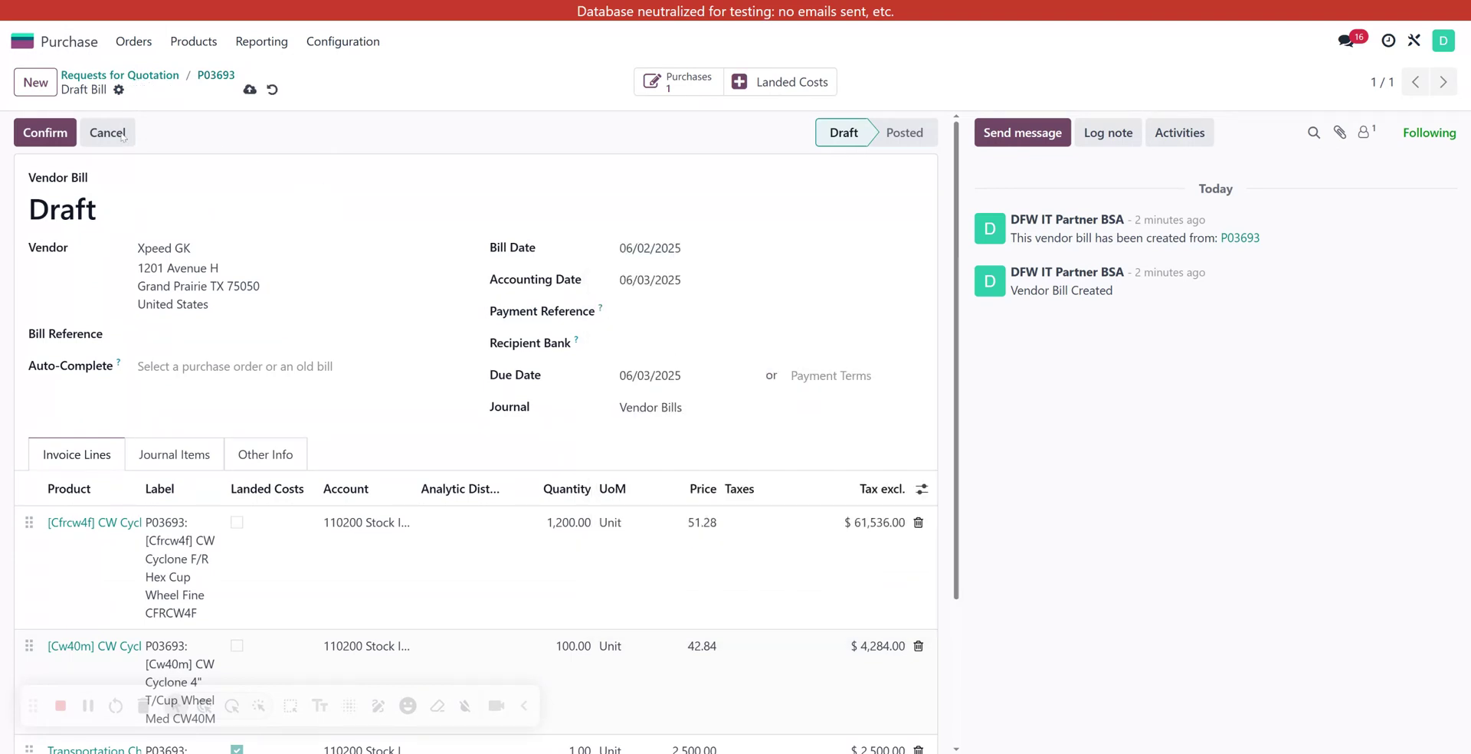
left_click(44, 140)
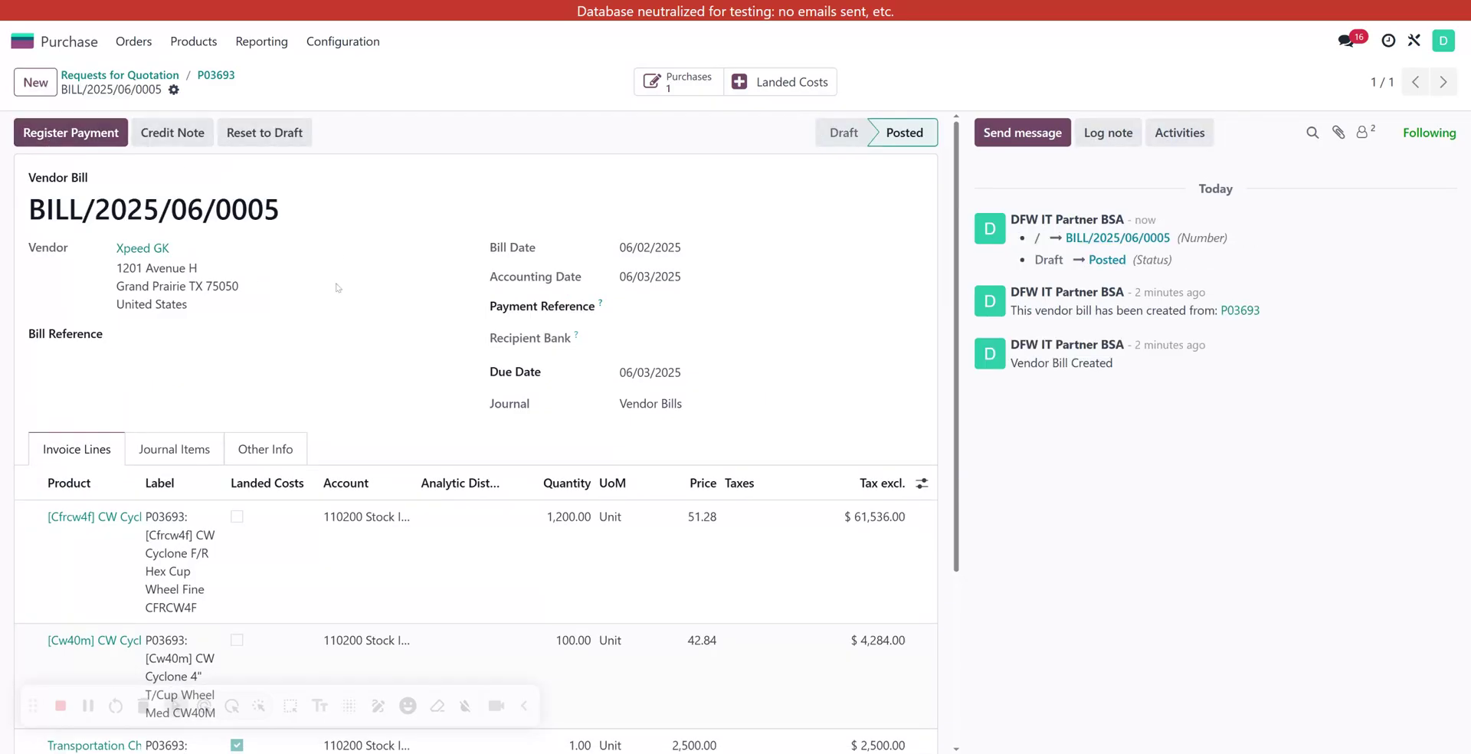
- Review the posted vendor bill's header, invoice lines, landed cost flags and amount due
scroll(338, 255, "down", 5)
scroll(337, 255, "up", 5)
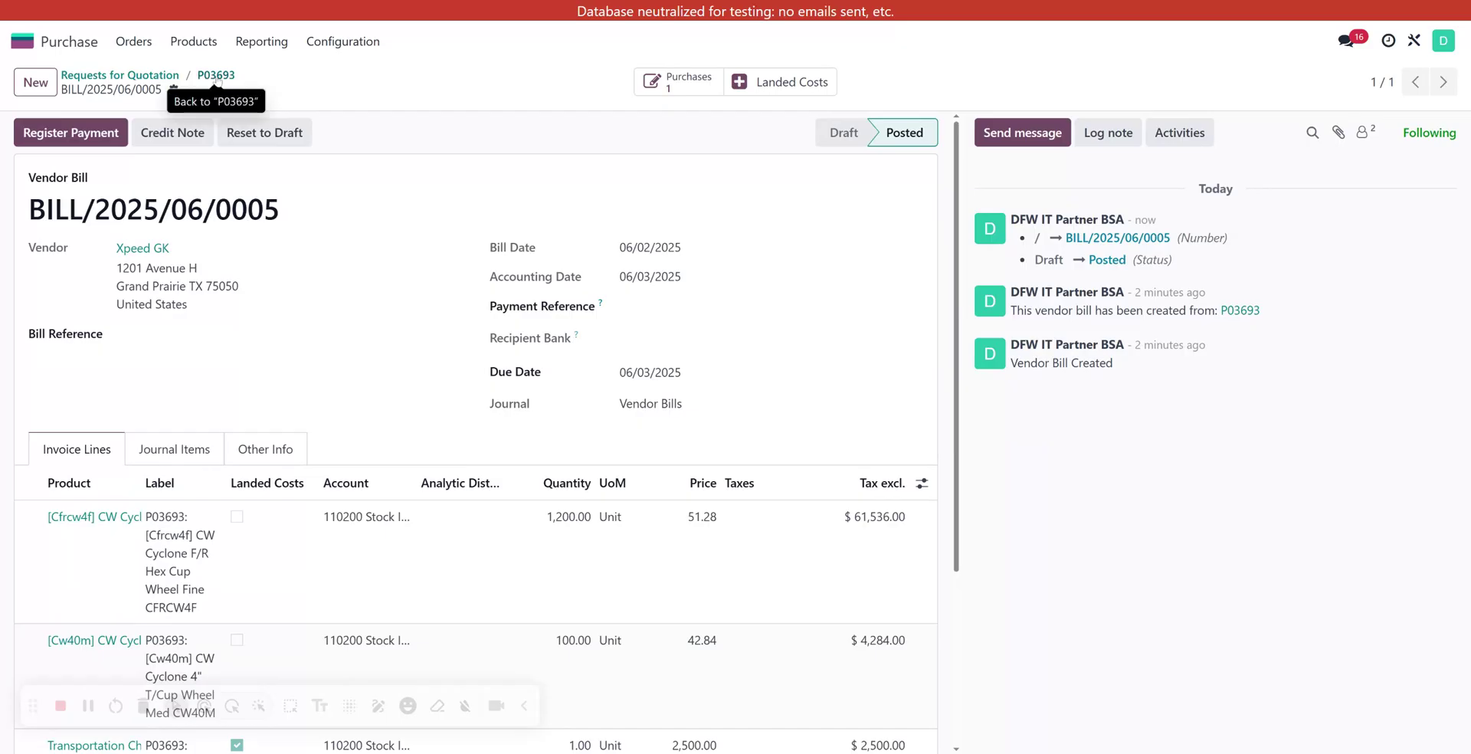
scroll(279, 326, "down", 3)
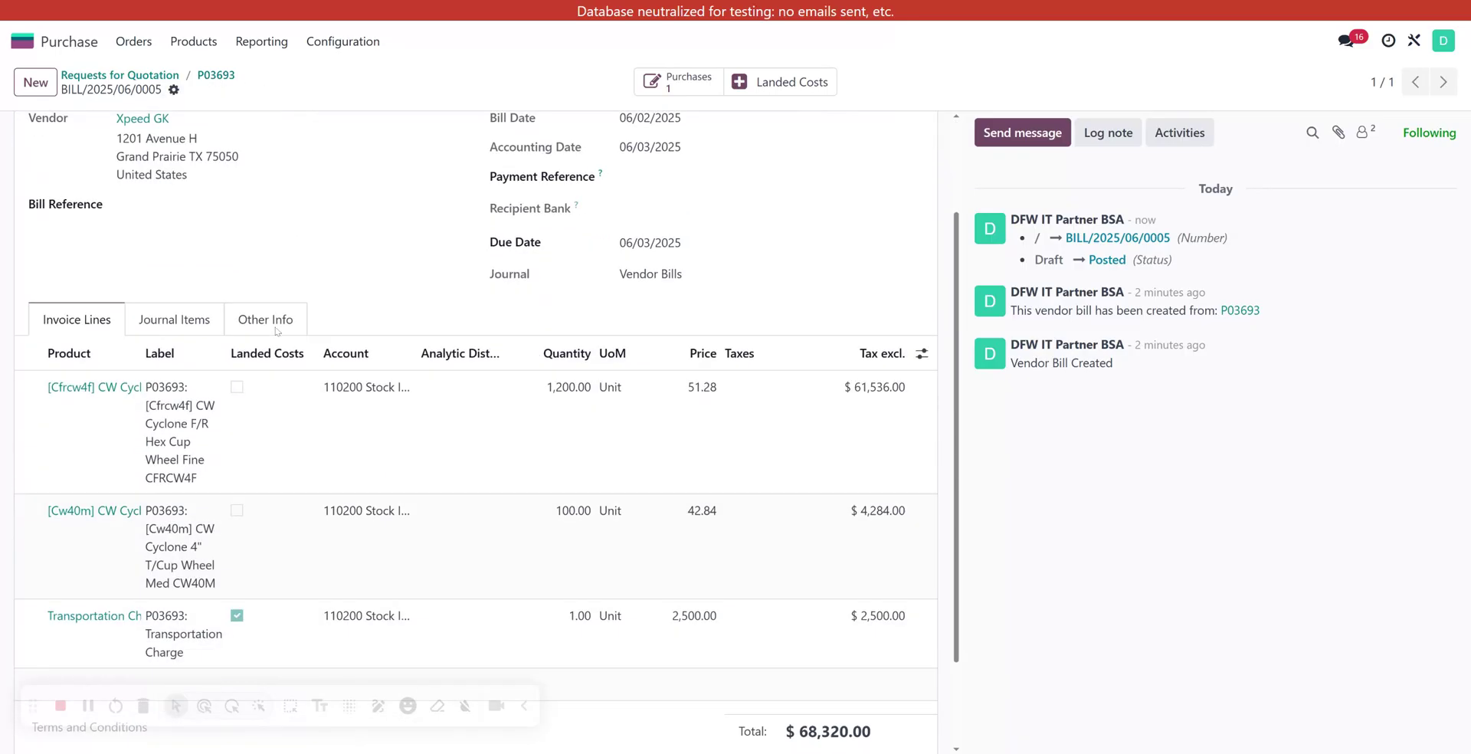
scroll(278, 332, "up", 3)
scroll(277, 332, "down", 3)
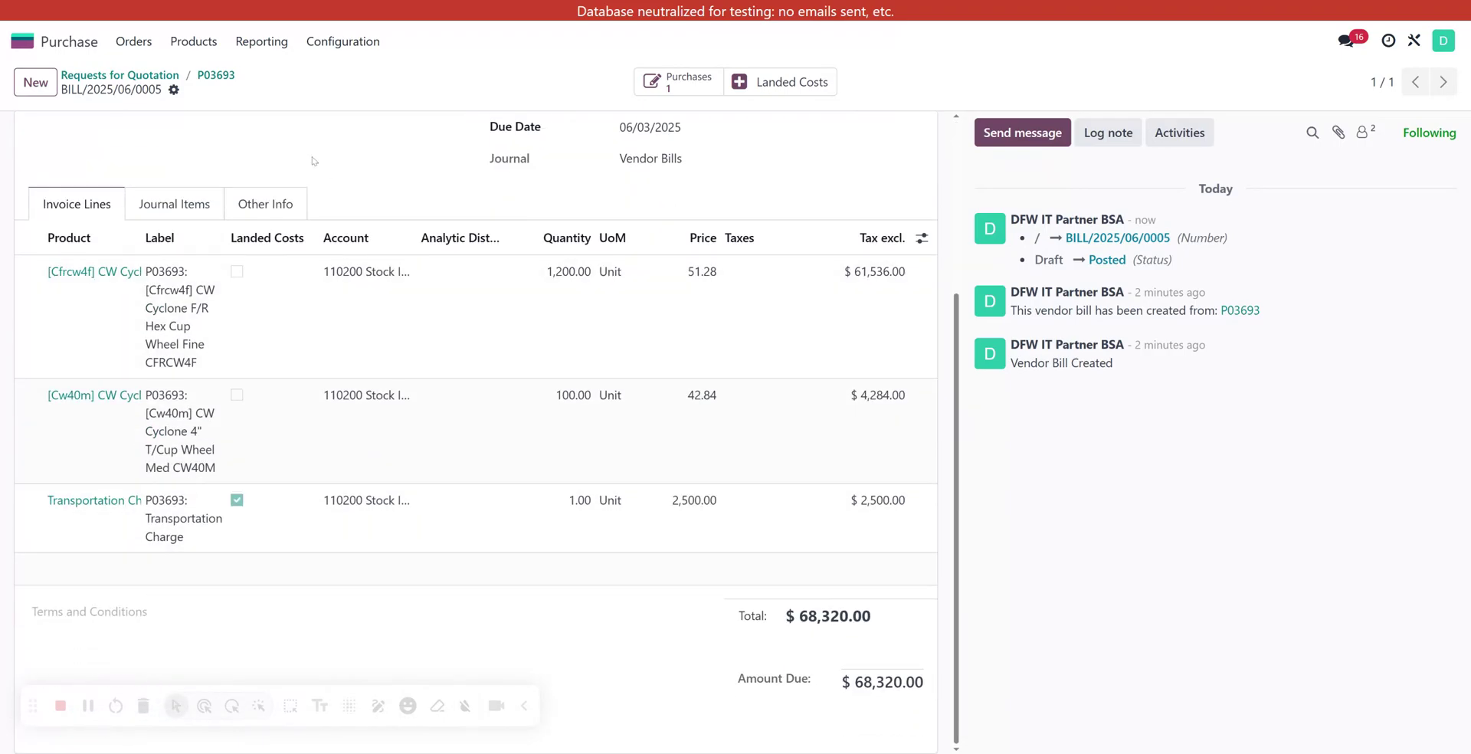
scroll(313, 164, "up", 3)
scroll(312, 164, "up", 1)
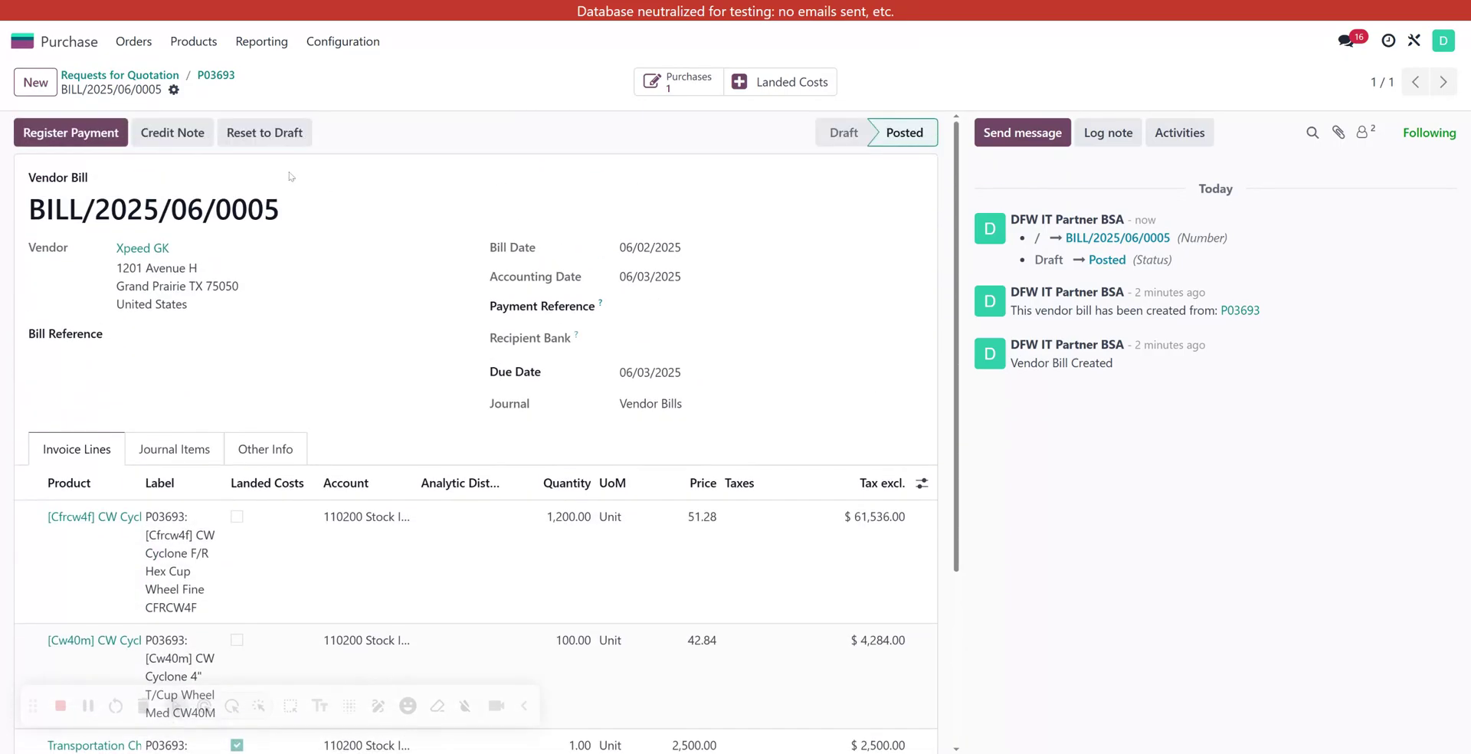